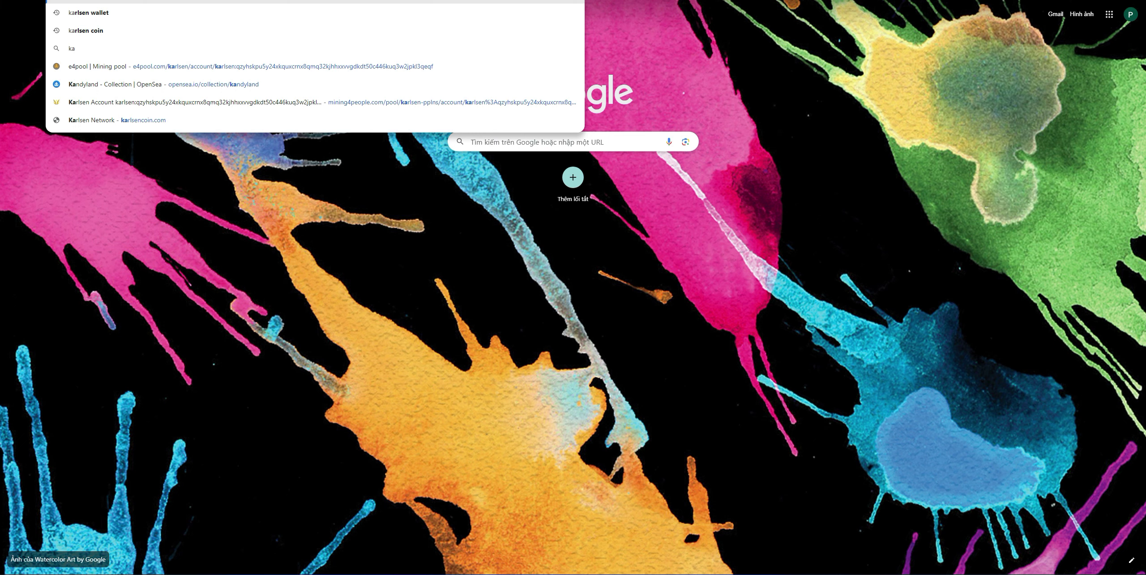
- Search for "karlsen mining pool" and examine the Mining4People Karlsen pool's stratum servers and Windows GPU mining instructions
key(Return)
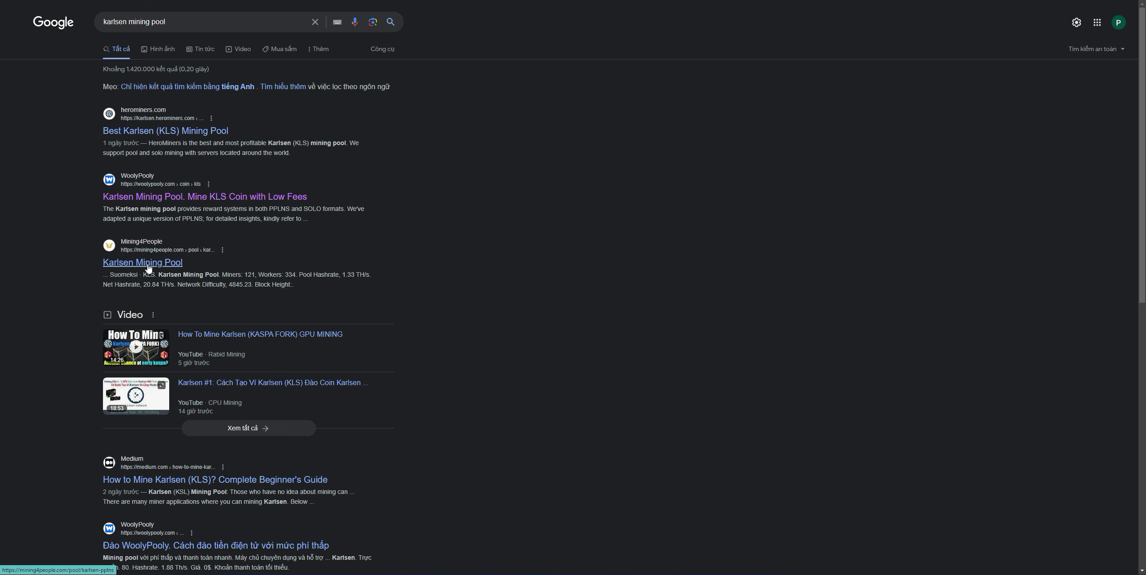
scroll(256, 399, down, 5)
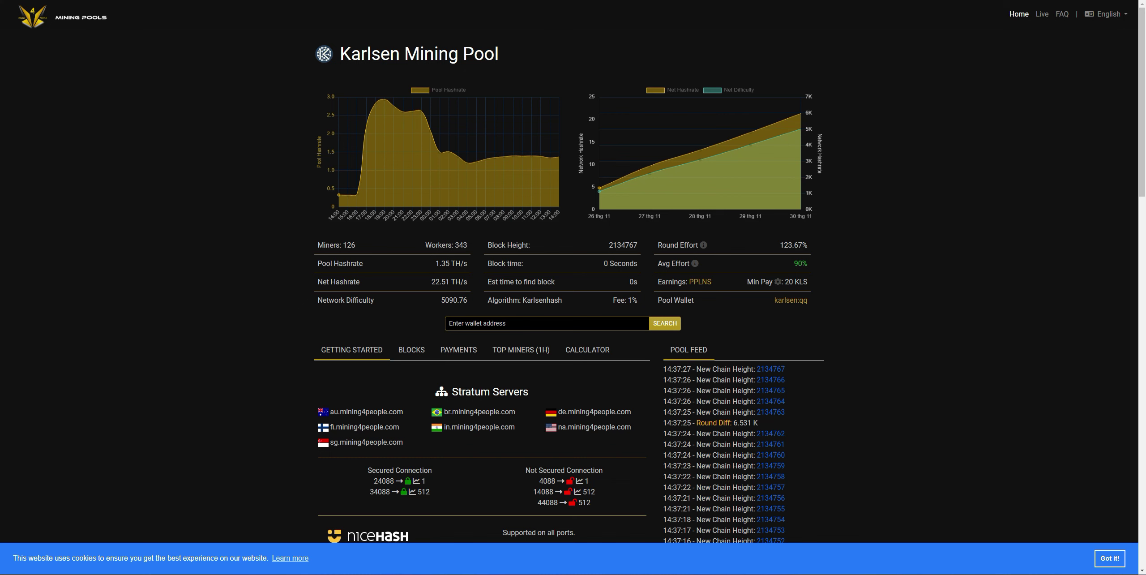
scroll(269, 309, down, 5)
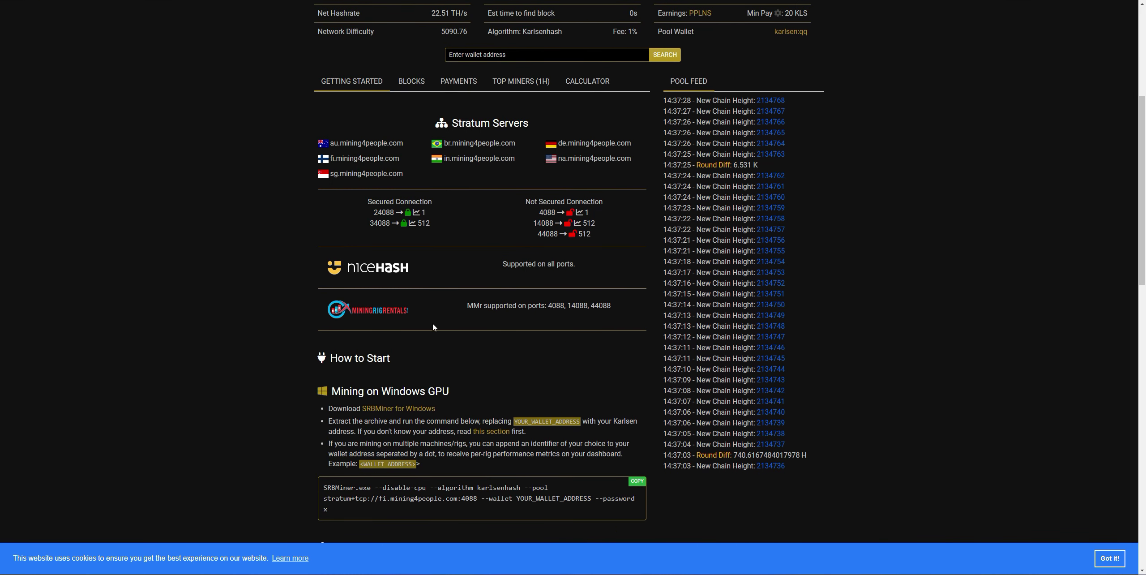
scroll(448, 323, down, 3)
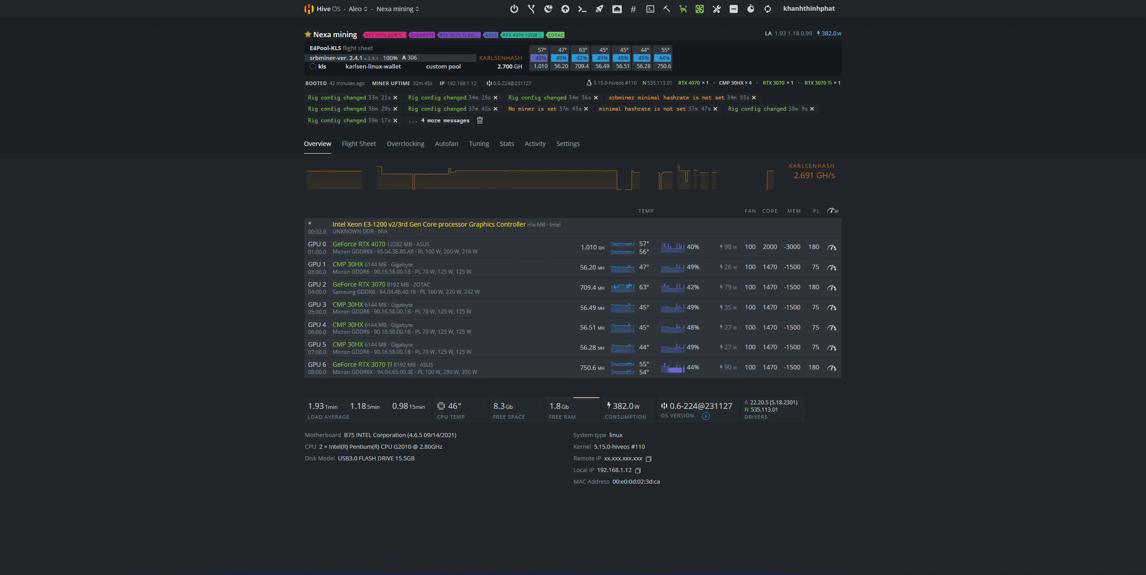
- Switch to the WoolyPooly site and open the pool page for the KLS coin
key(alt+Tab)
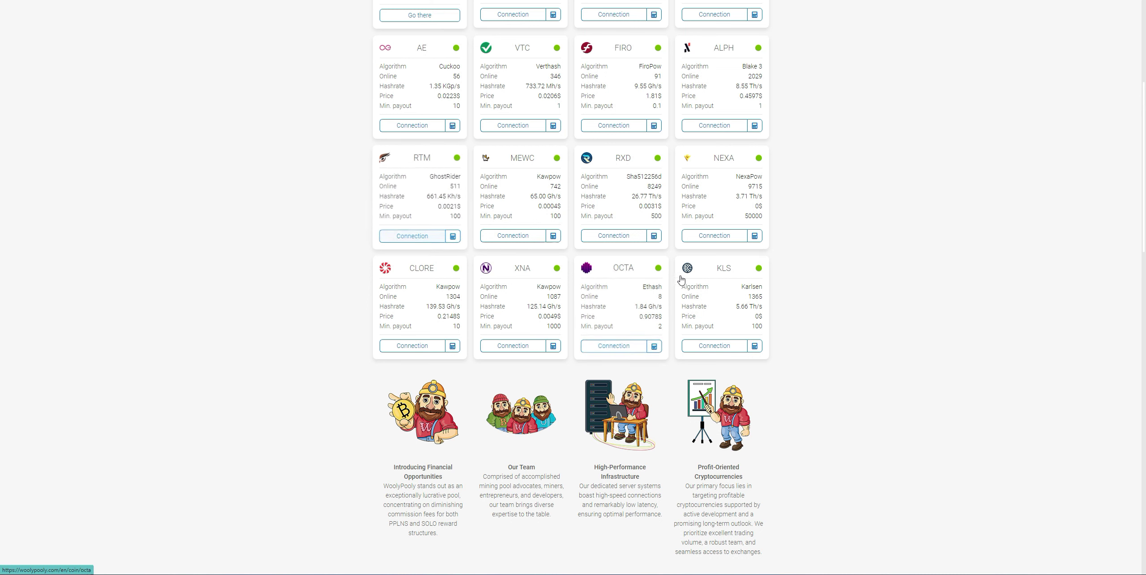
scroll(240, 229, up, 1)
scroll(717, 461, up, 3)
scroll(783, 463, down, 4)
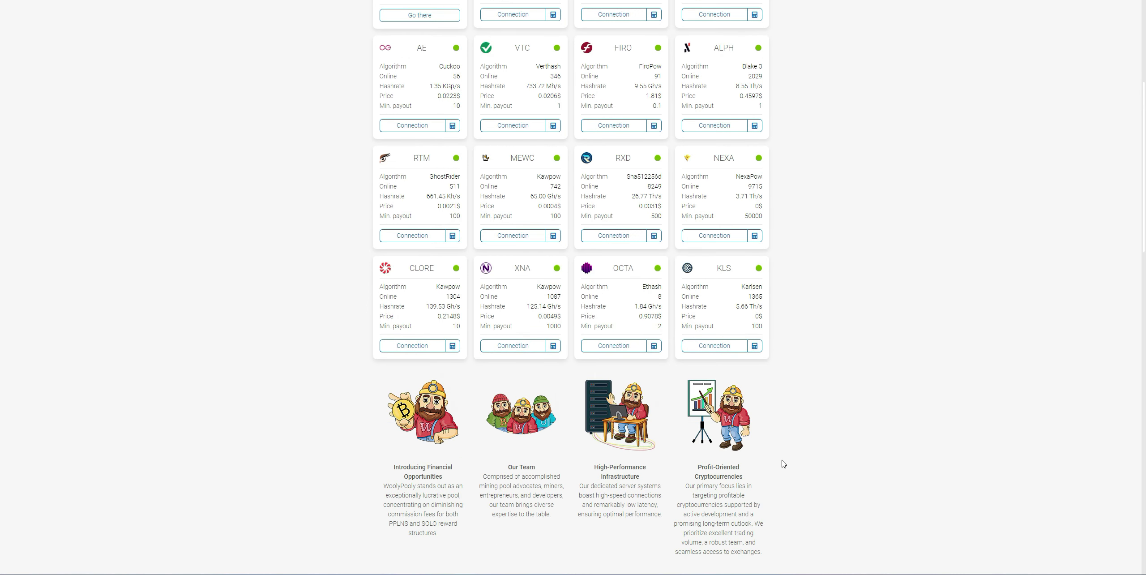
click(712, 299)
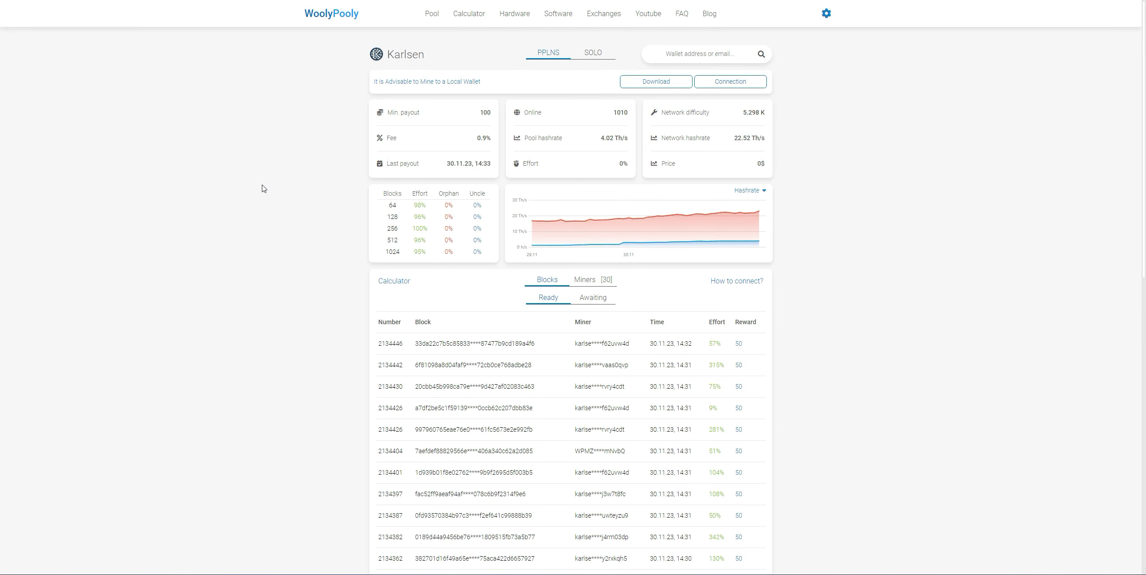
scroll(239, 214, down, 3)
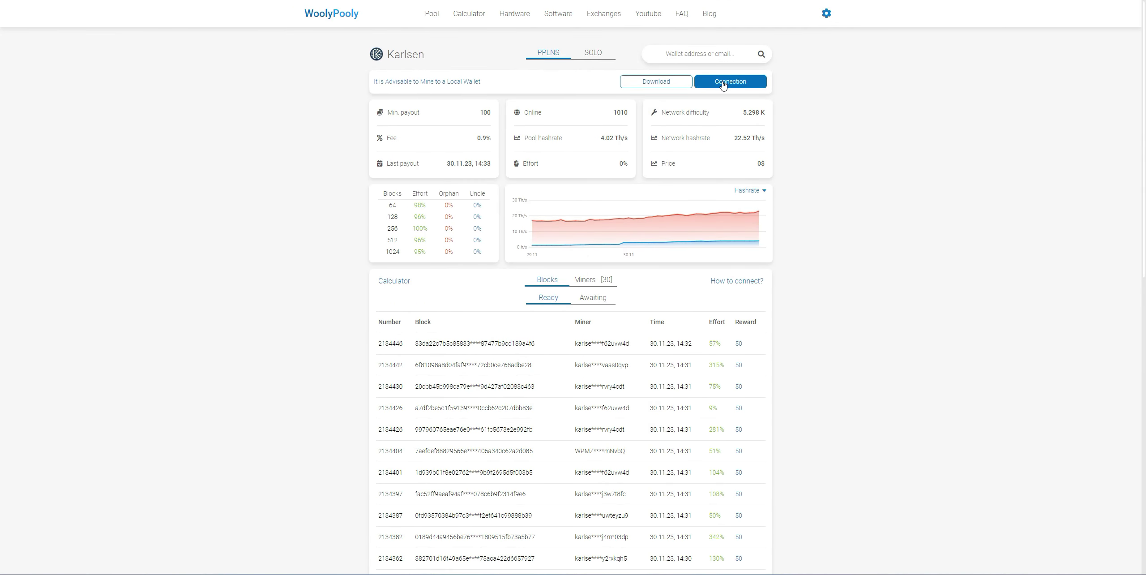
- Open the Karlsen connection instructions, choose the ASIA region and srbminer as the miner, and activate the wallet address entry
click(724, 83)
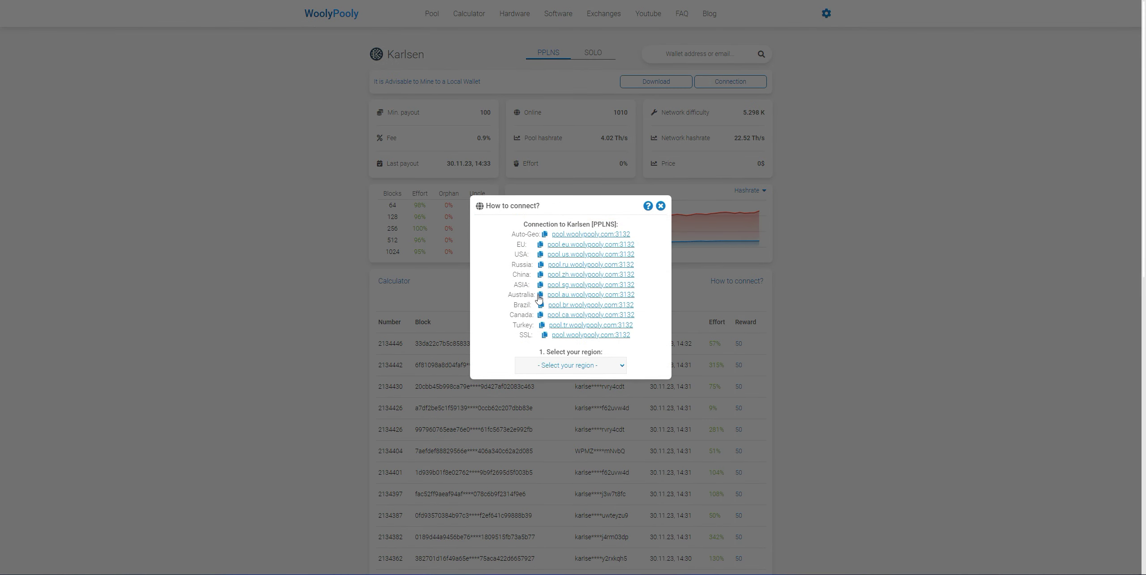
click(584, 370)
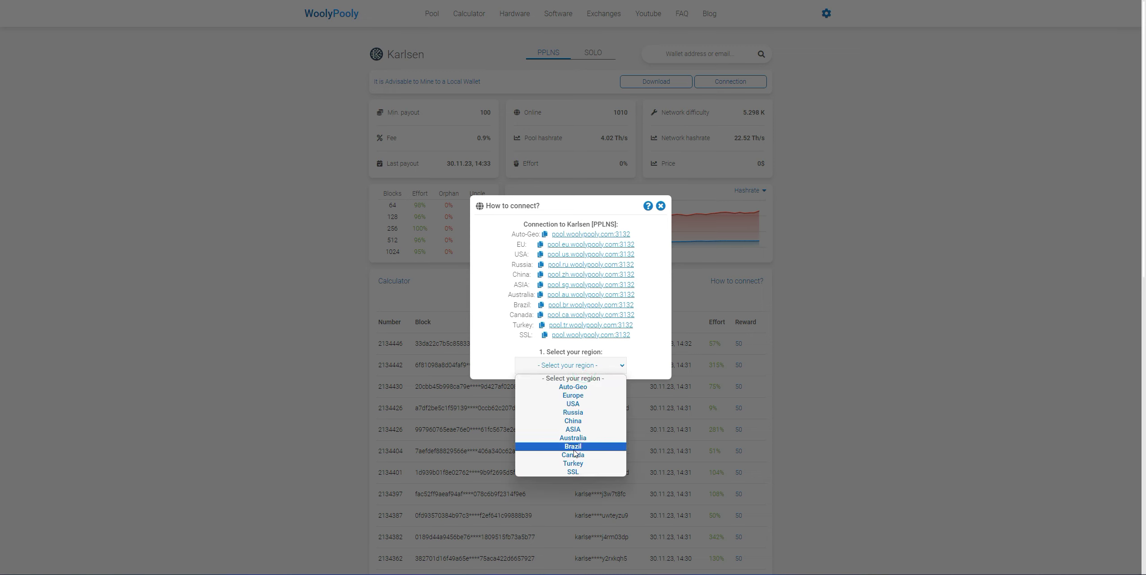
click(575, 431)
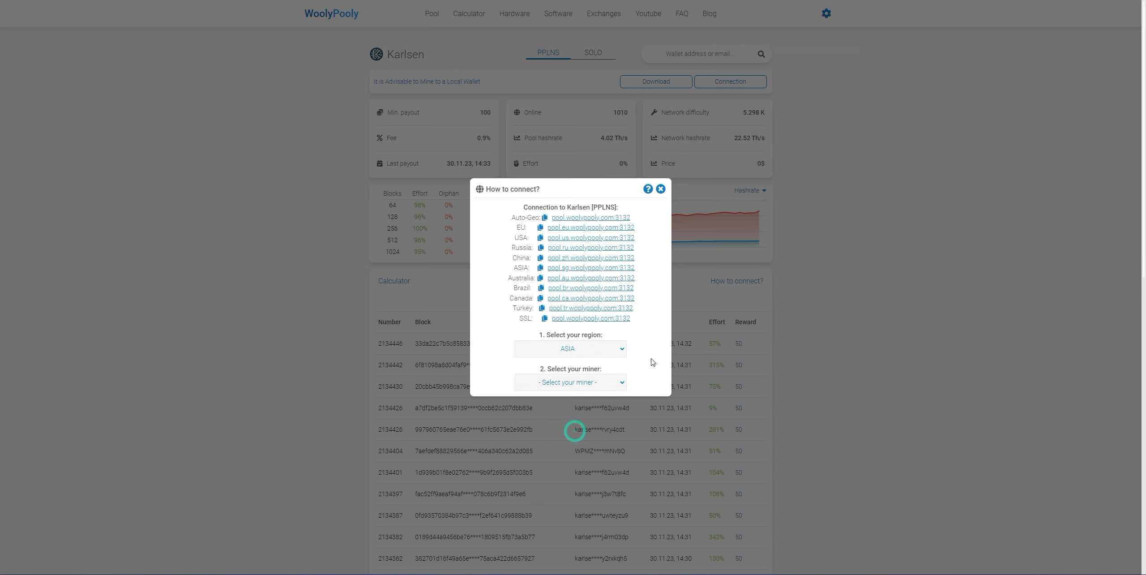
click(578, 384)
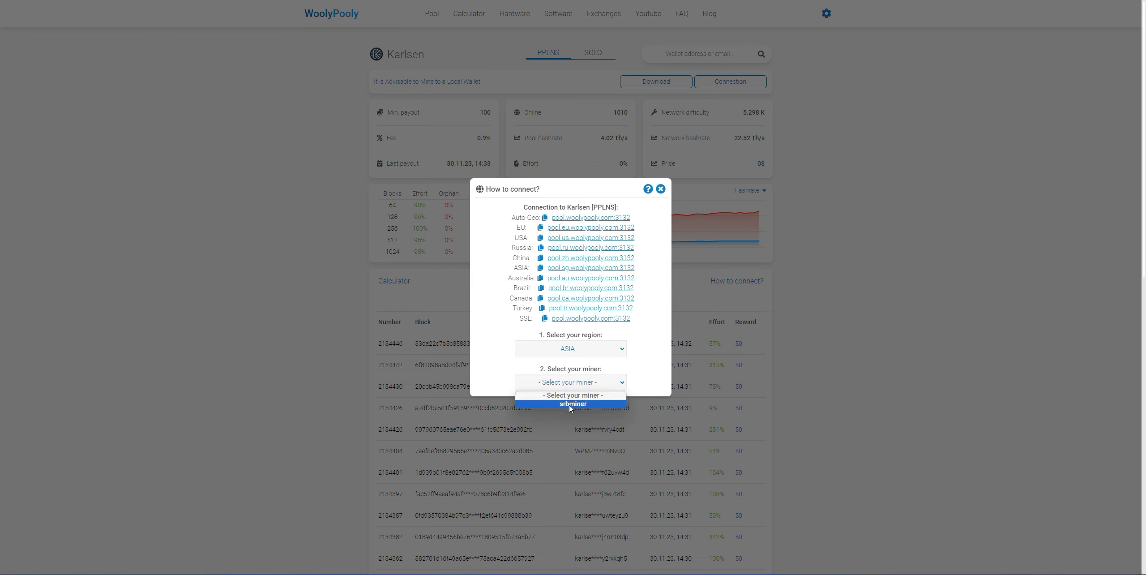
click(569, 403)
click(580, 170)
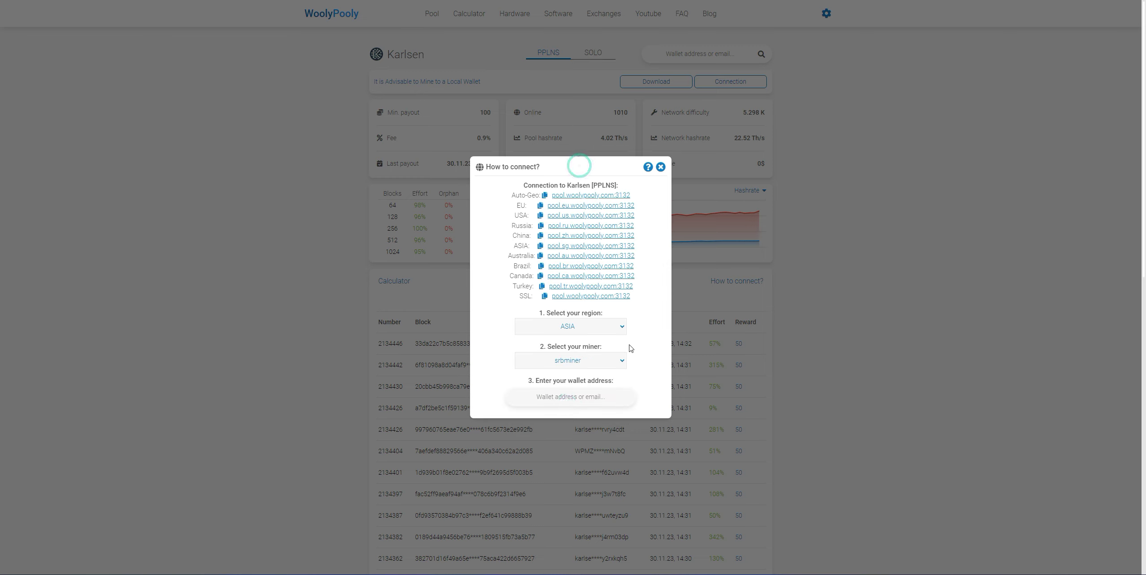
click(560, 397)
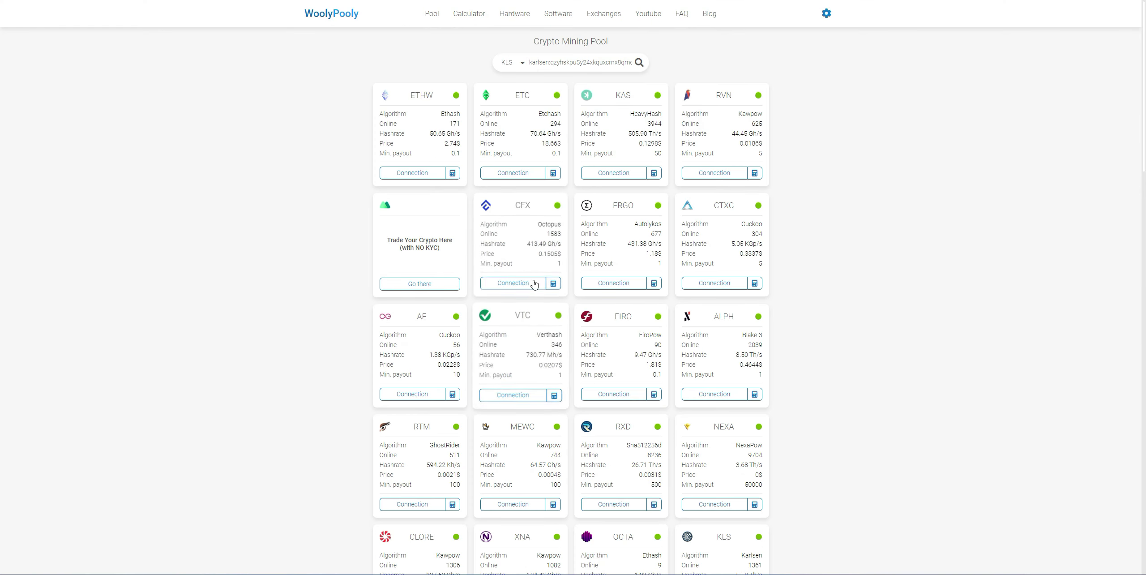
scroll(582, 312, down, 5)
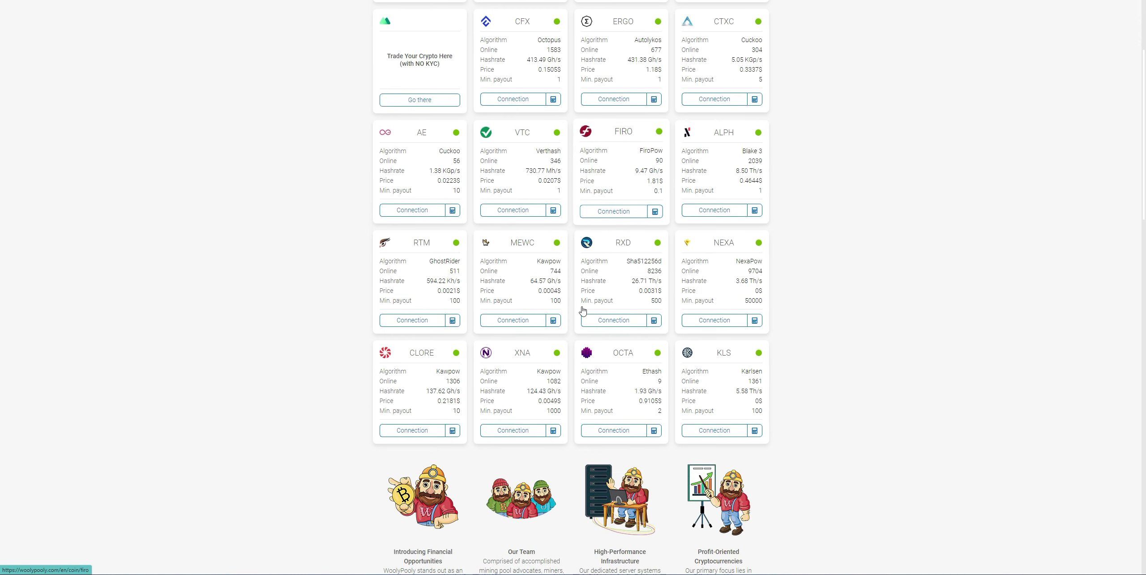
scroll(448, 268, up, 1)
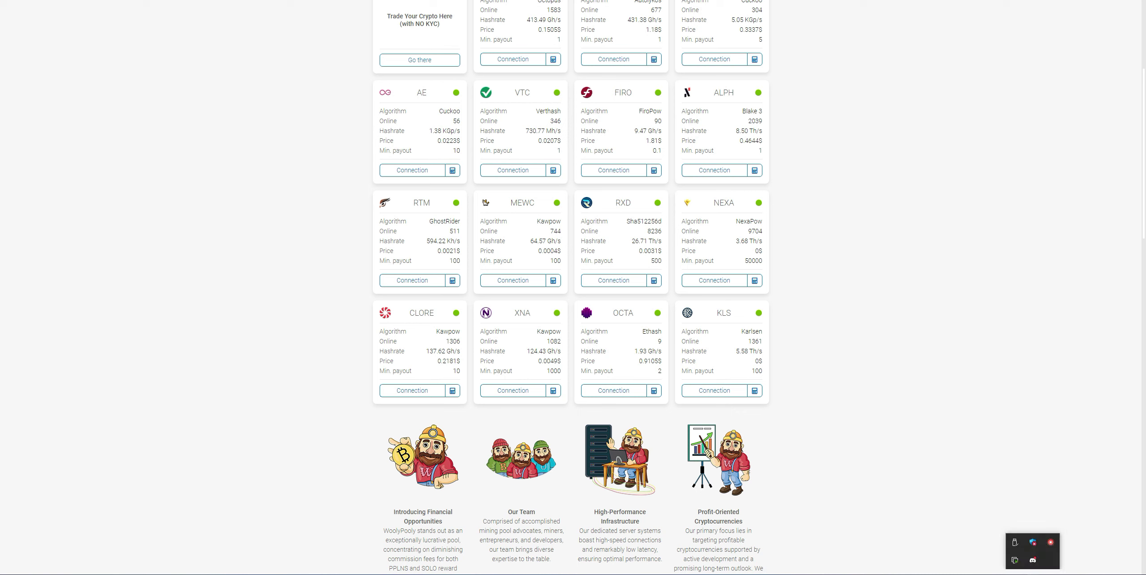
- Switch to Discord, follow the karlsend binaries link to GitHub, view the v1.0.0 release and return to the releases list
key(alt+Tab)
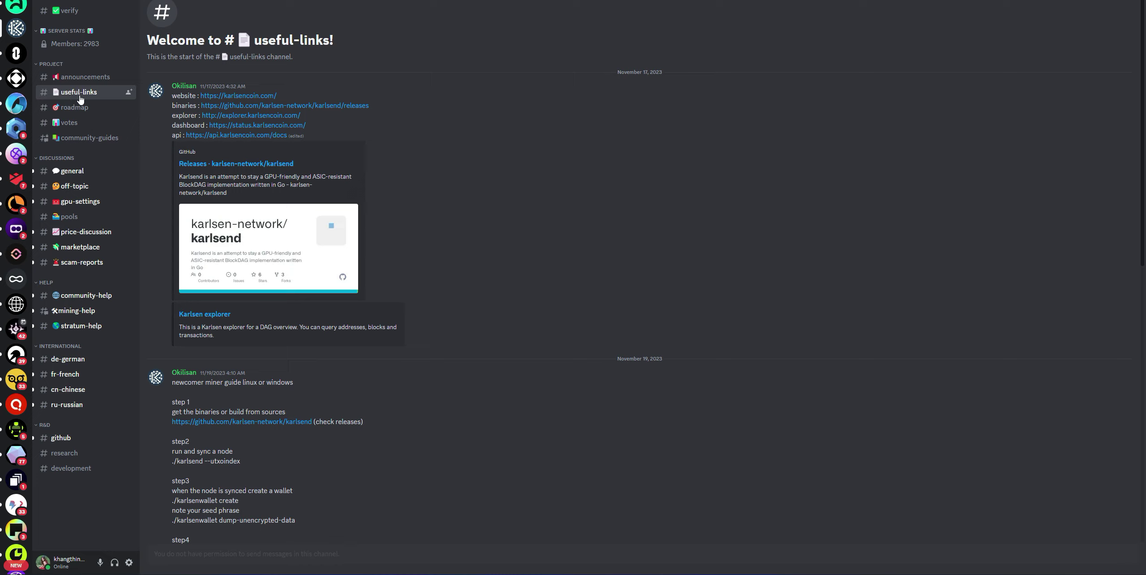
click(322, 106)
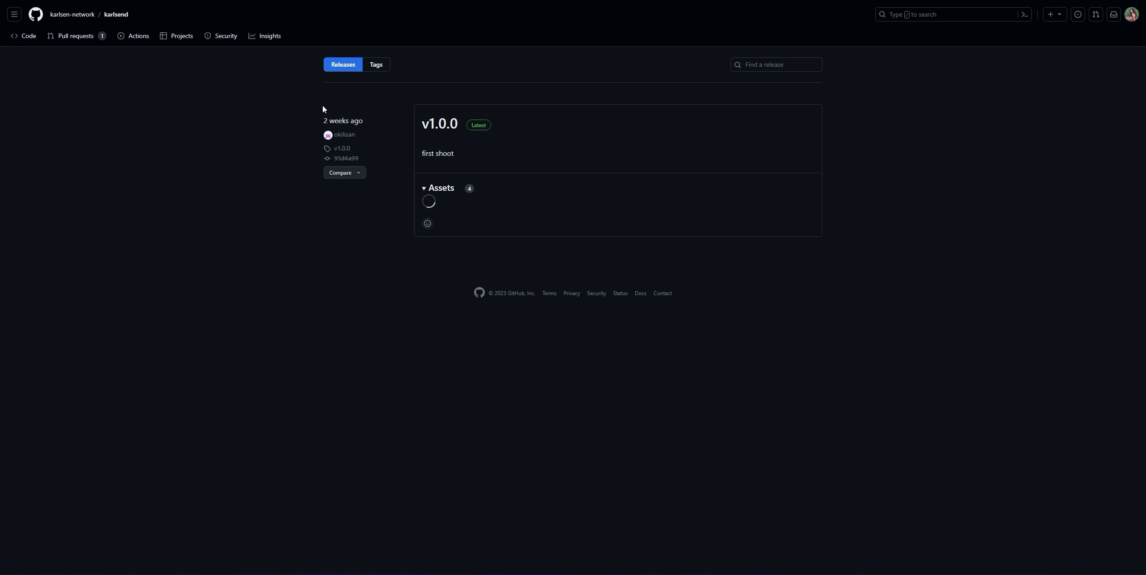
click(438, 124)
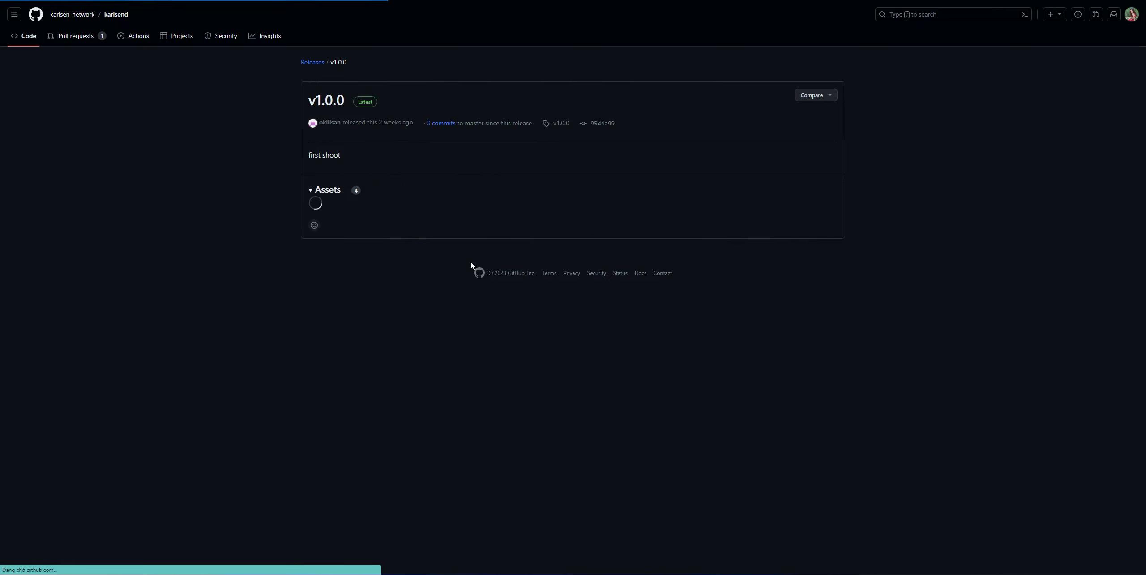
click(315, 63)
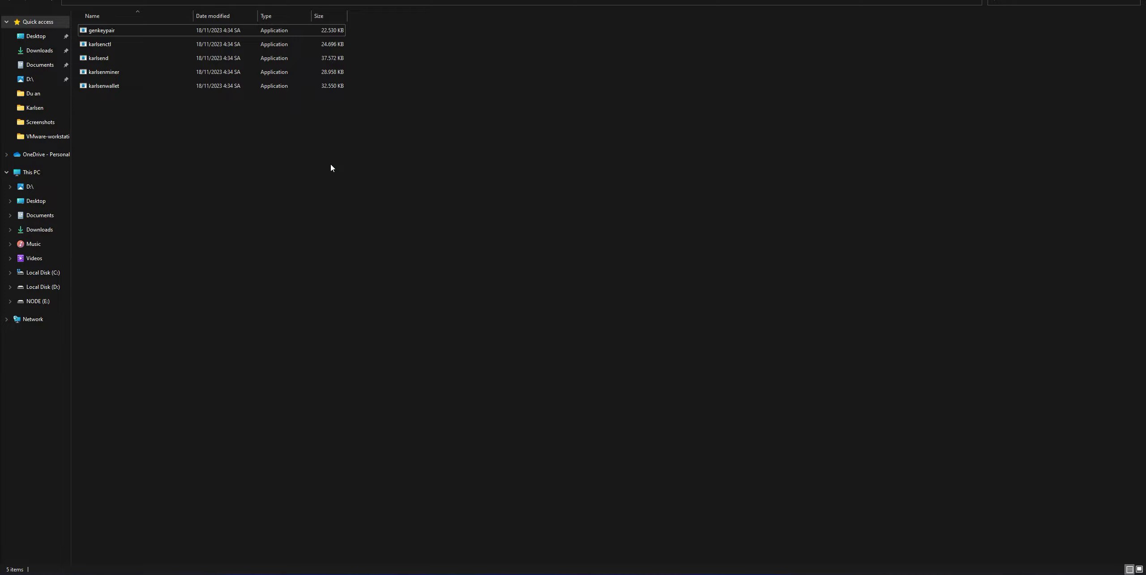
- Open a terminal in the karlsend-v1.0.0-win64 folder, enter ./karlsenwallet new-address at the prompt without running it, and recall earlier commands
right_click(347, 184)
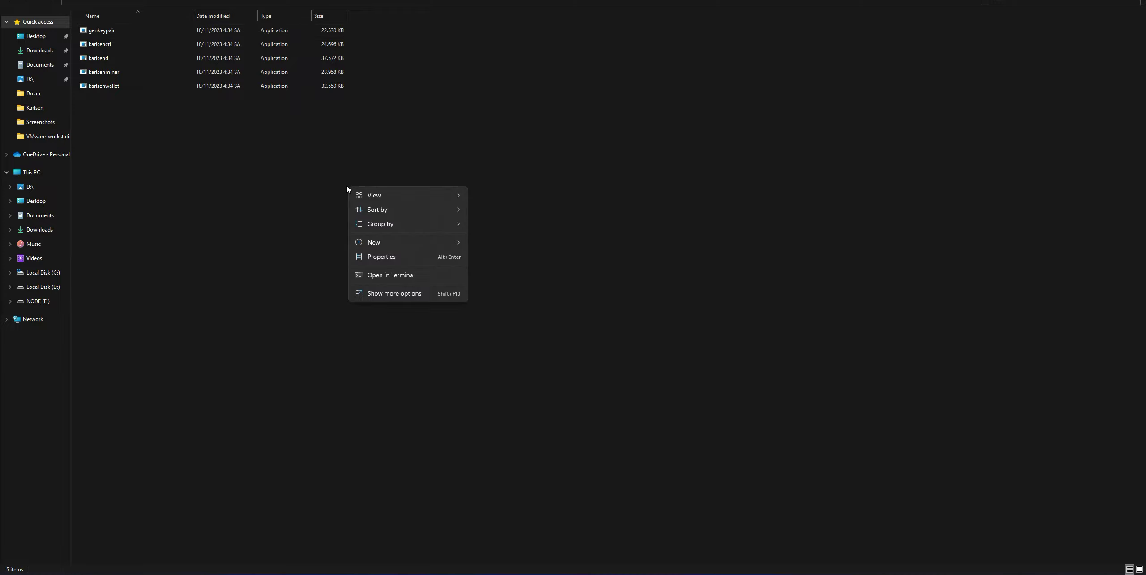
click(400, 276)
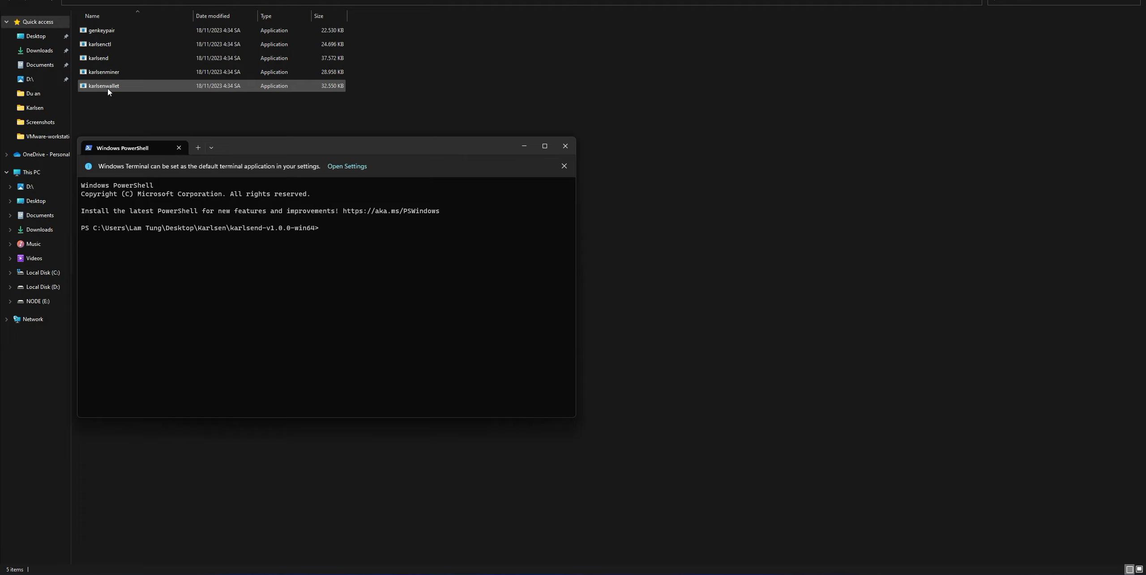
text(./karlsenwallet new-address)
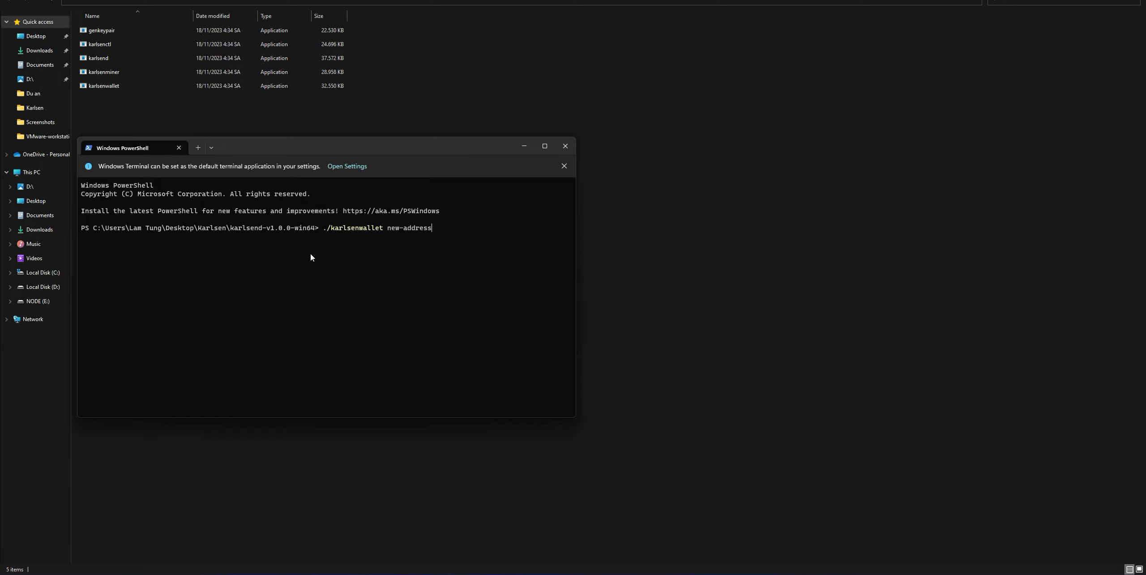
key(Up)
key(Up)
- Switch to Discord and examine the newcomer miner guide in useful-links, highlighting step 3's wallet creation and seed phrase commands
key(alt+Tab)
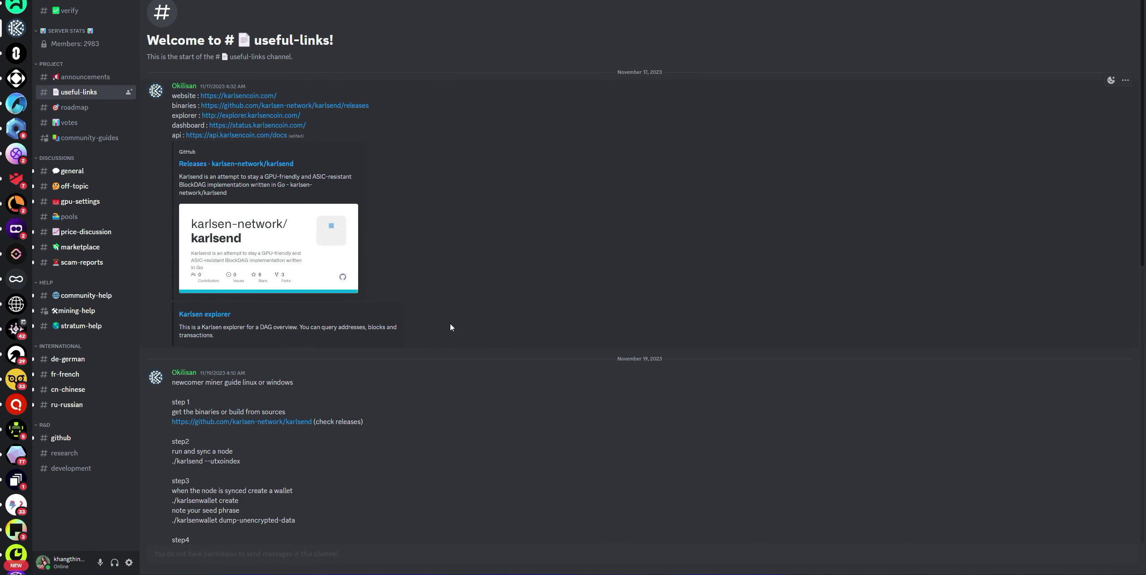
scroll(338, 371, down, 3)
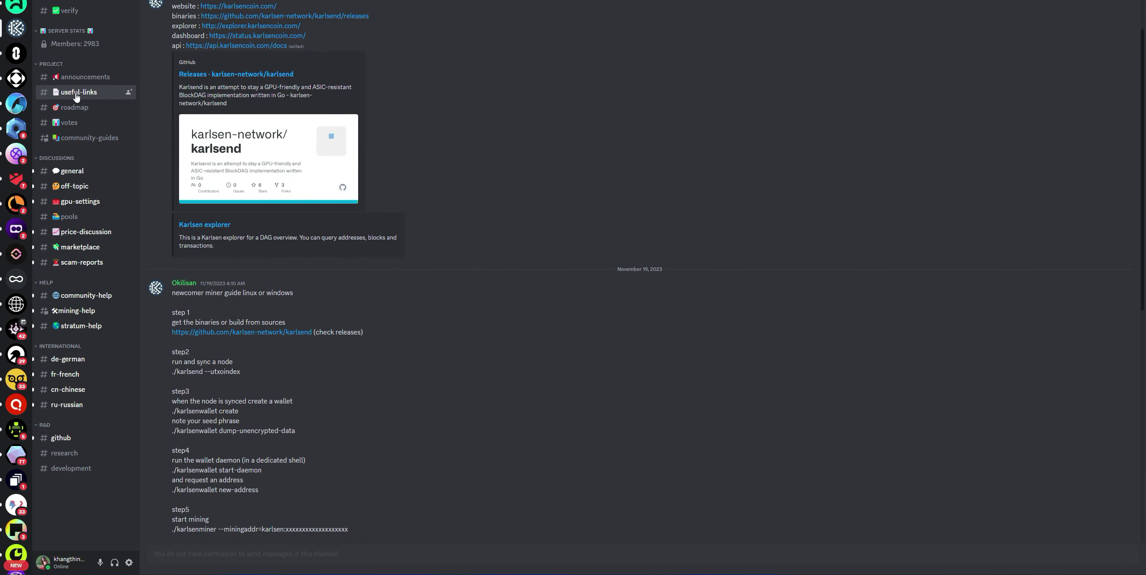
scroll(422, 350, down, 2)
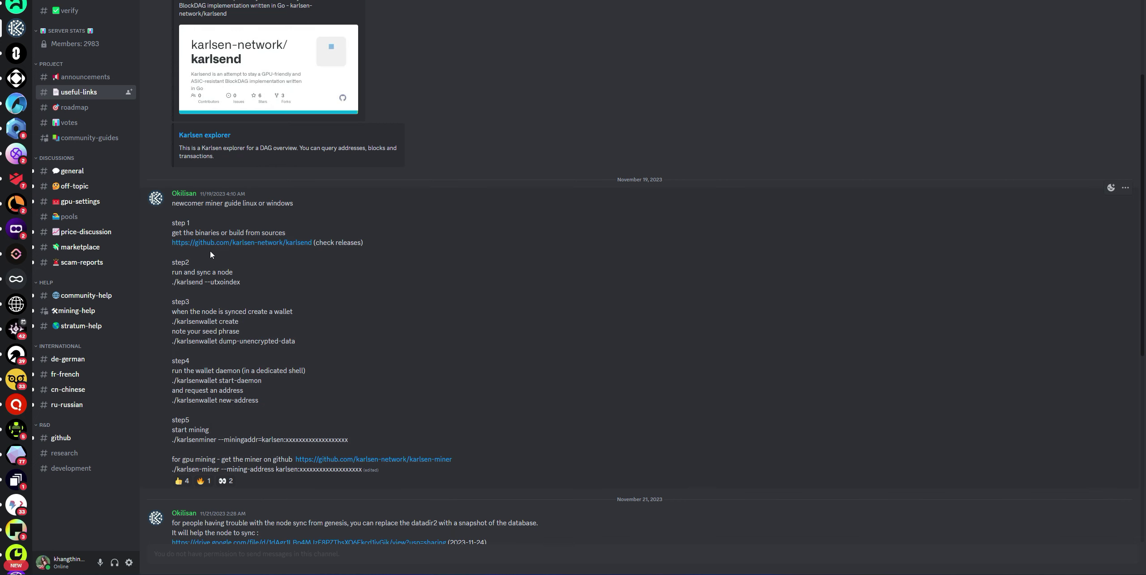
scroll(189, 340, down, 2)
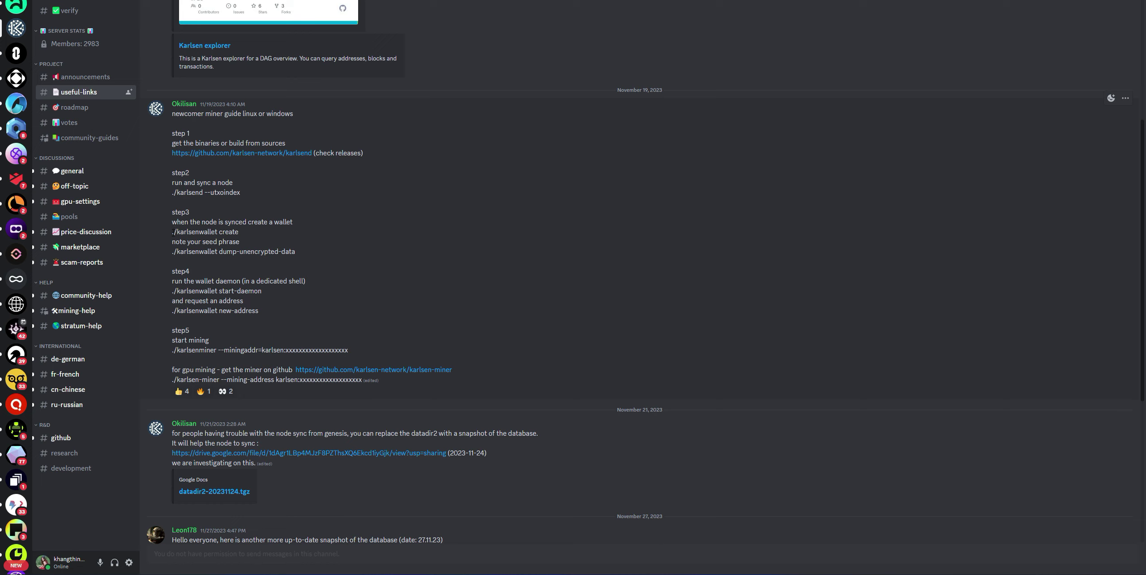
drag(238, 231, 172, 234)
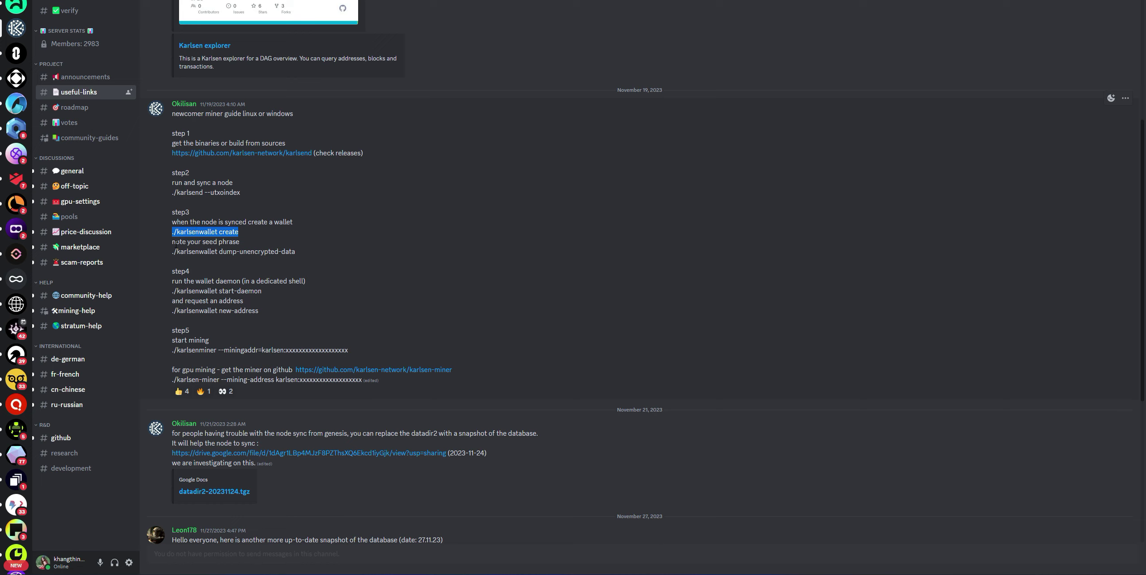
drag(173, 242, 298, 256)
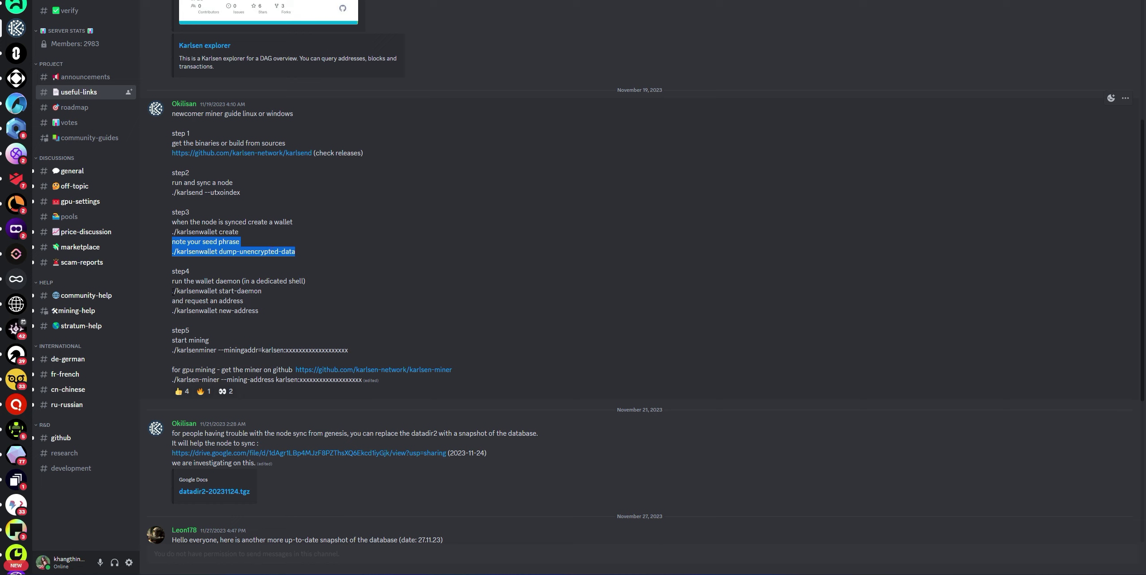
- Copy the ./karlsenwallet start-daemon command from step 4 and highlight the address request line and ./karlsenwallet new-address
drag(171, 290, 262, 291)
key(ctrl+c)
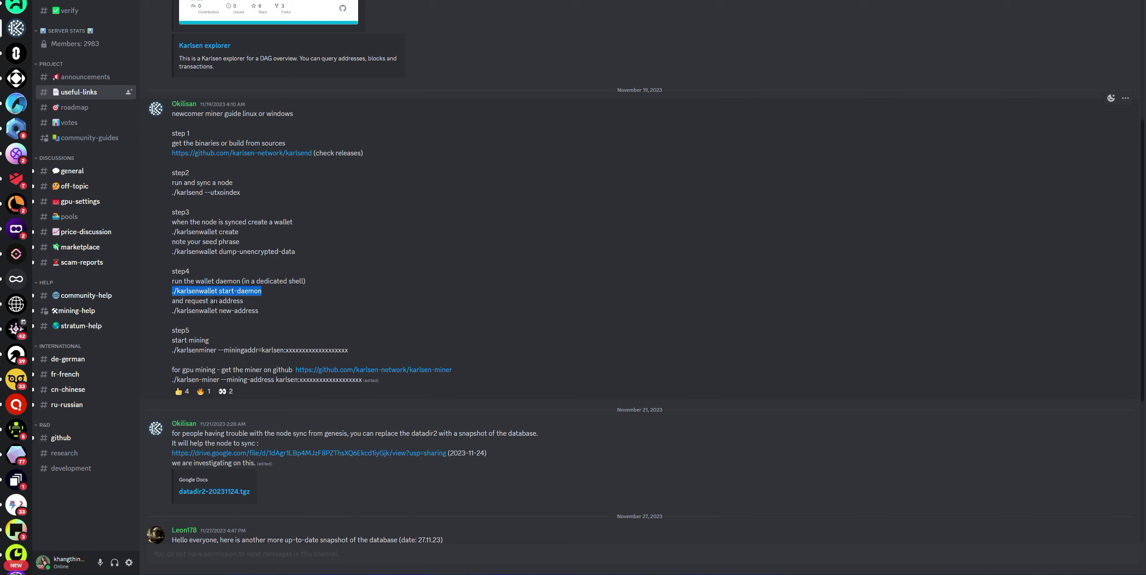
drag(180, 301, 243, 301)
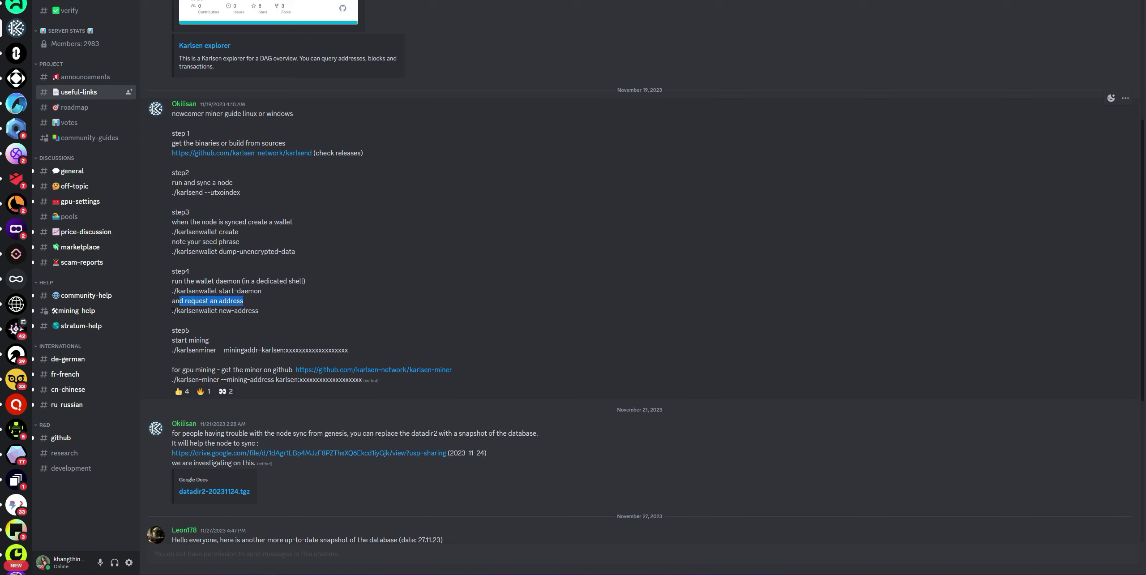
drag(173, 312, 281, 314)
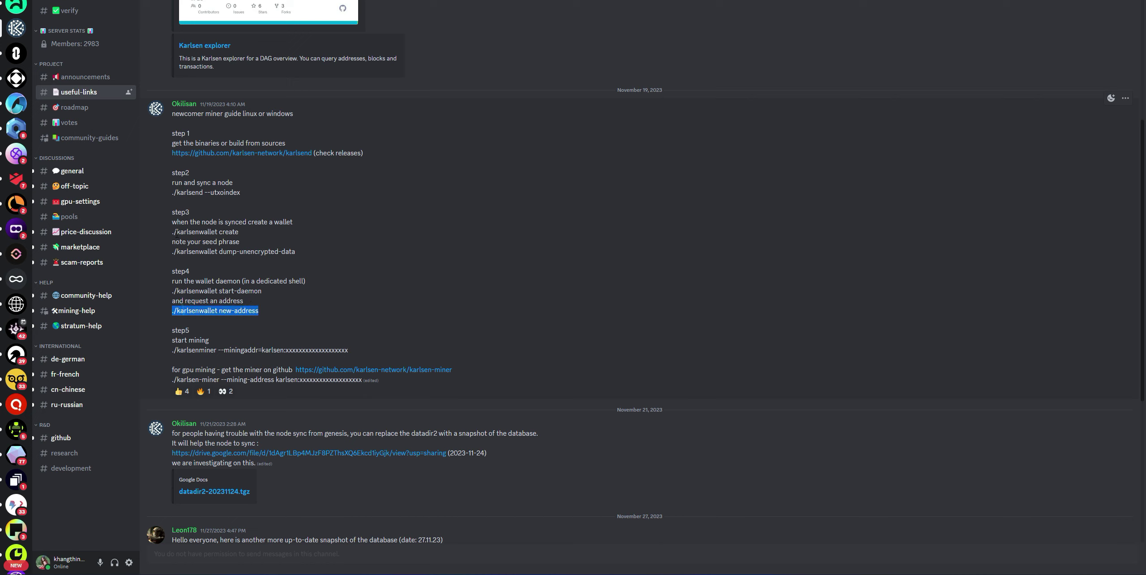
- Highlight ./karlsenwallet create and the seed phrase dump command in step 3 again, and clear the selection
drag(172, 232, 239, 232)
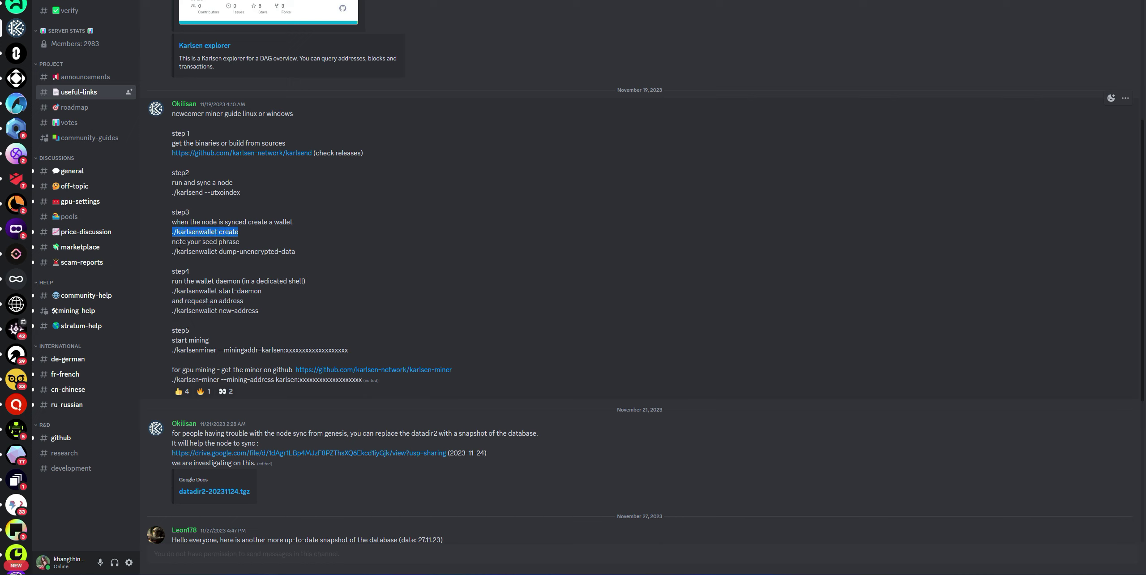
drag(173, 243, 291, 256)
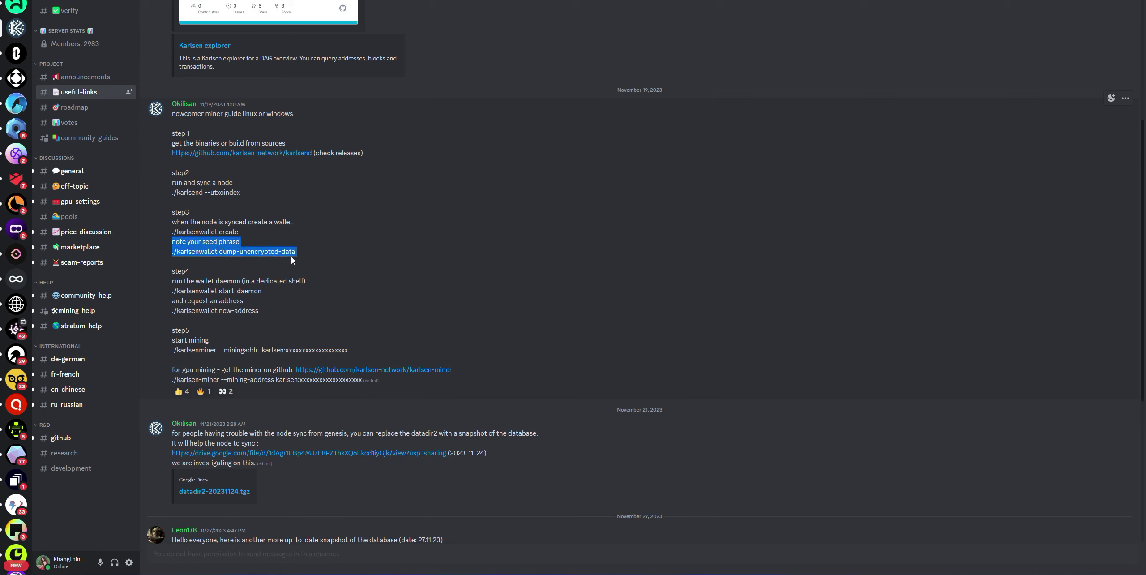
click(400, 265)
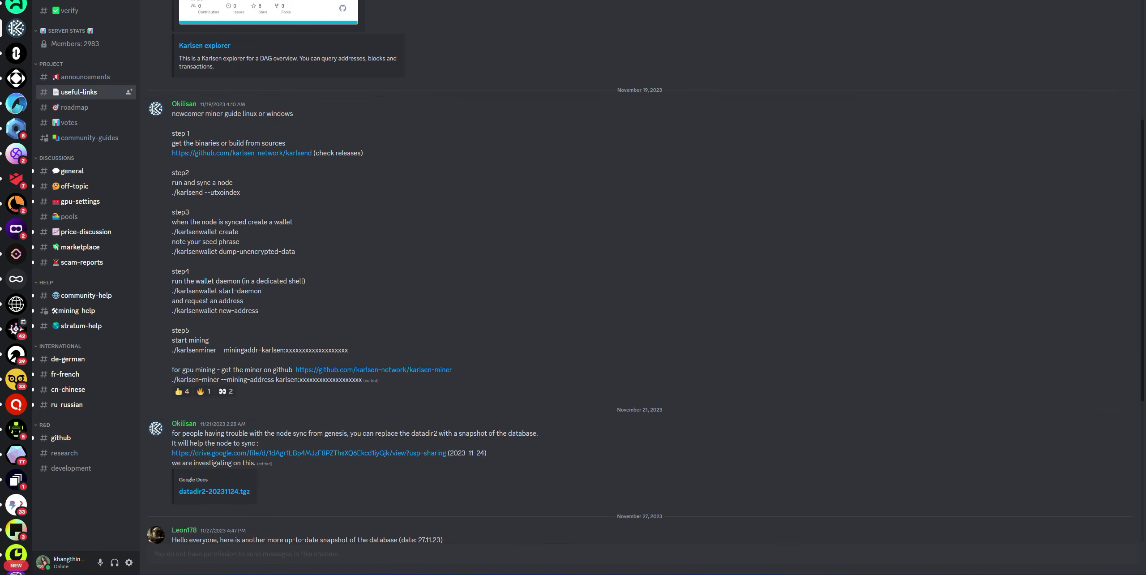
- Start the node with ./karlsend --utxoindex in the PowerShell window, and return to the karlsend folder in File Explorer
click(800, 548)
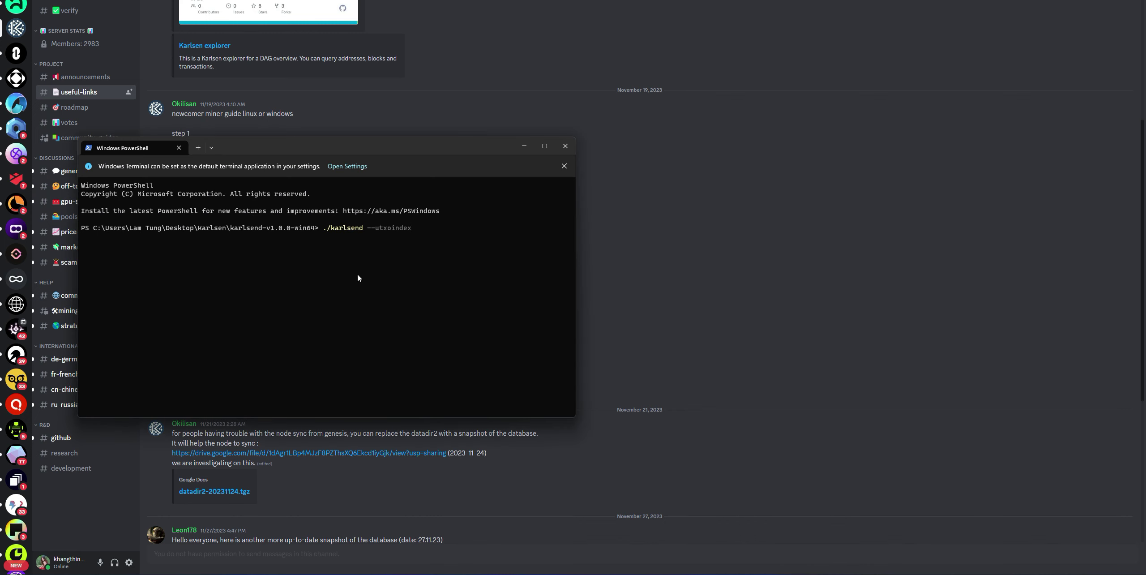
key(Return)
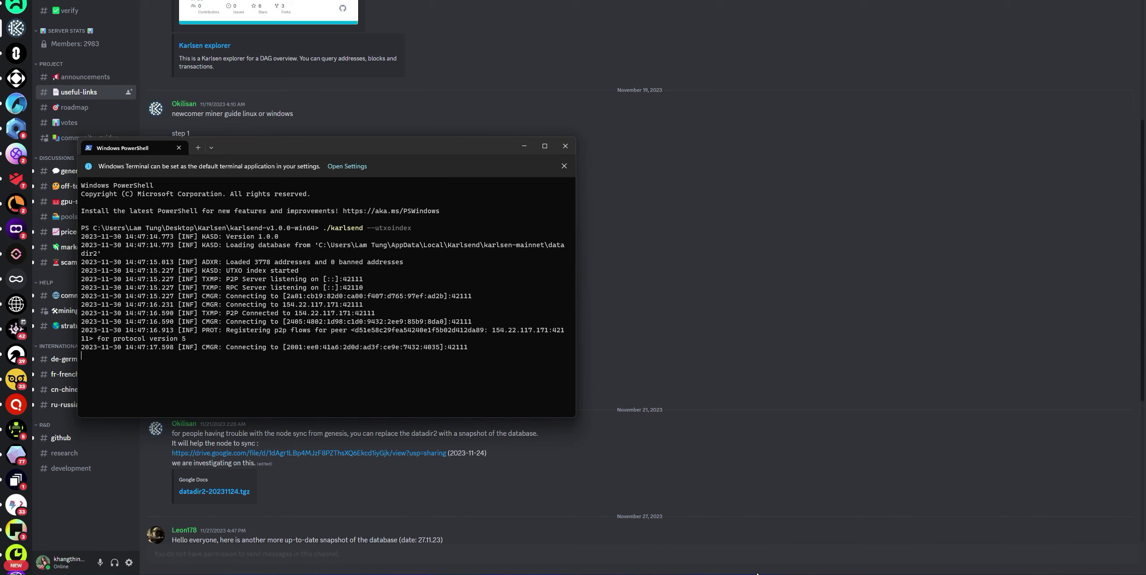
click(713, 525)
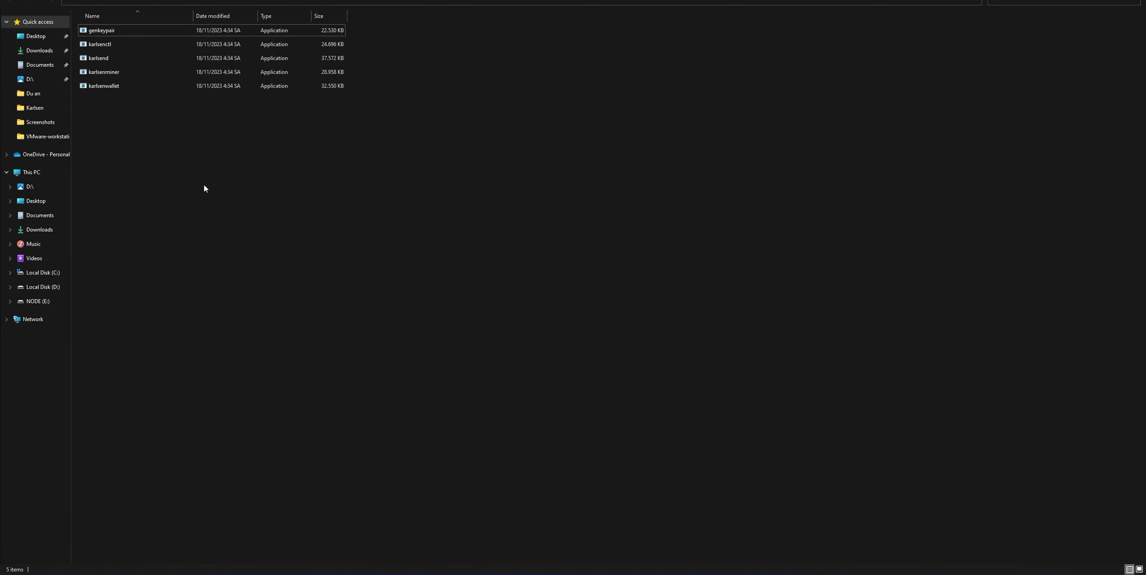
- Open a second terminal in the karlsend folder and run ./karlsenwallet start-daemon in it
right_click(180, 184)
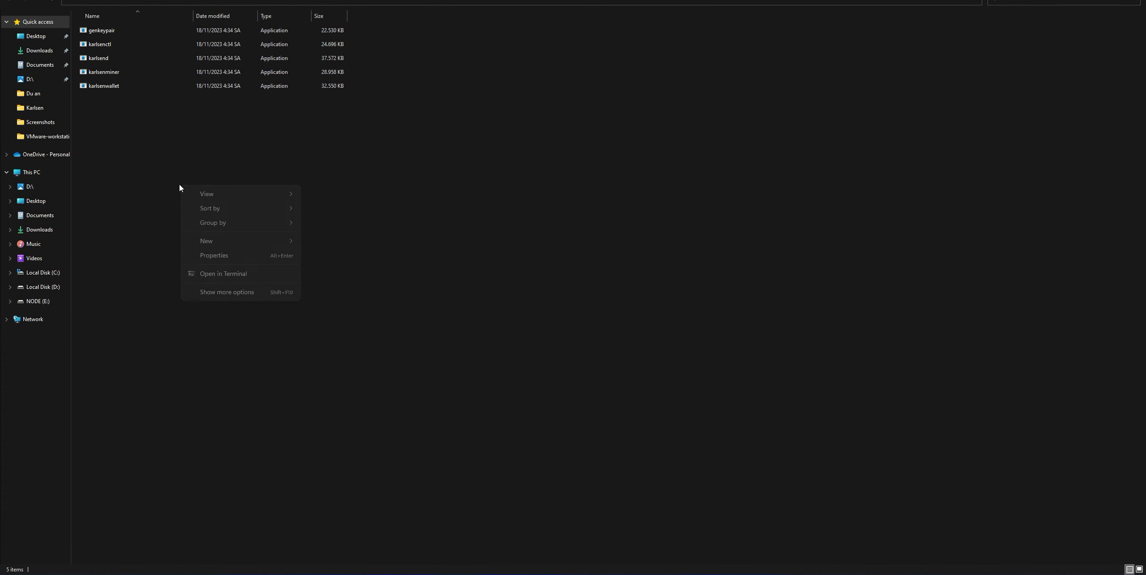
click(211, 272)
drag(235, 9, 317, 128)
text(./karlsenwallet start-daemon)
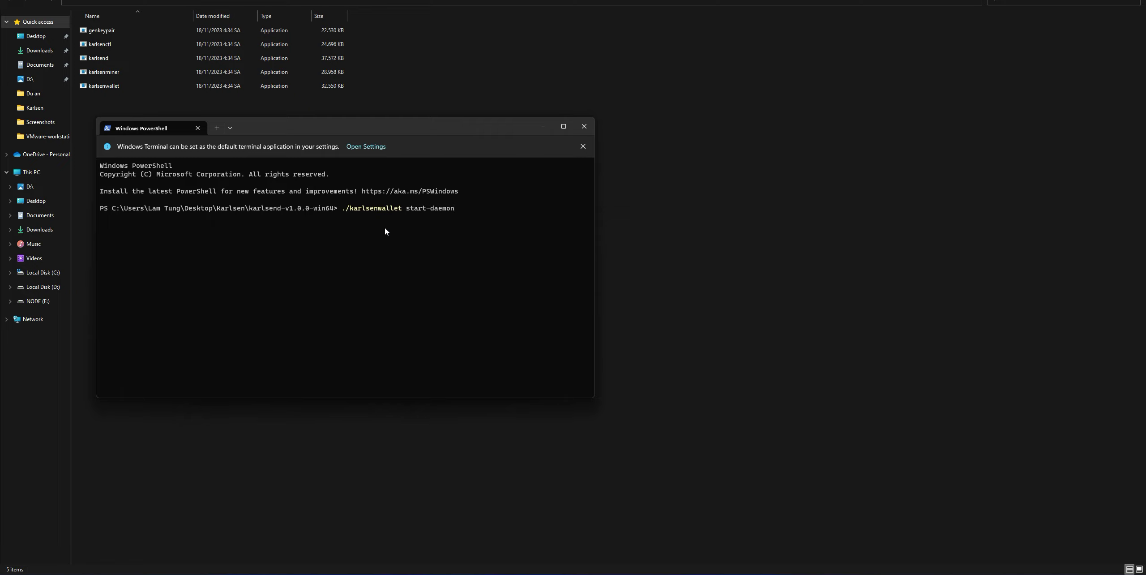
key(Return)
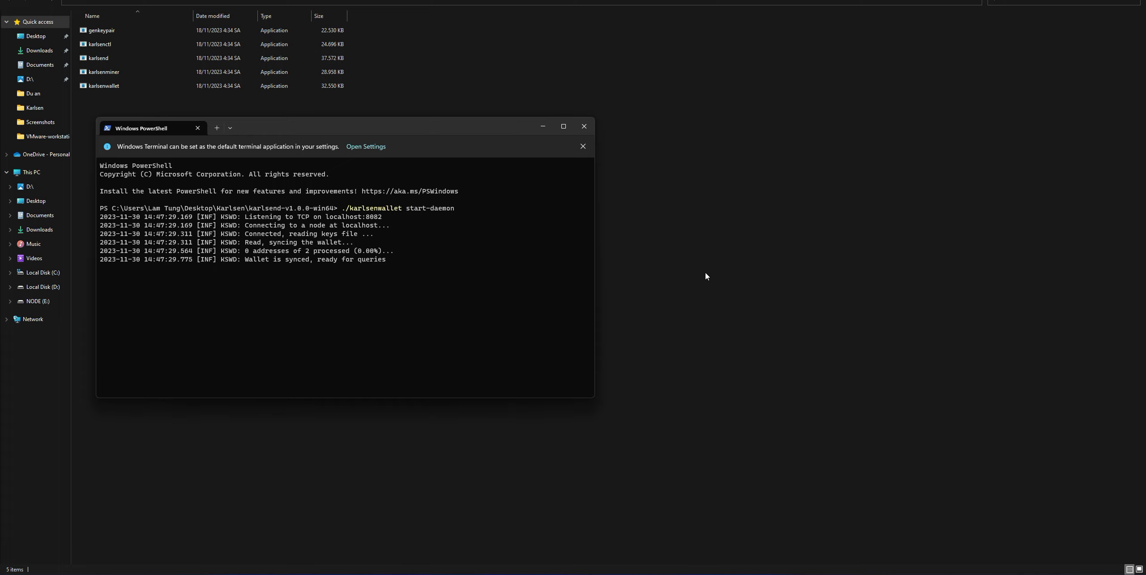
- Open a third terminal in the karlsend folder and run ./karlsenwallet new-address to request a wallet address
click(750, 231)
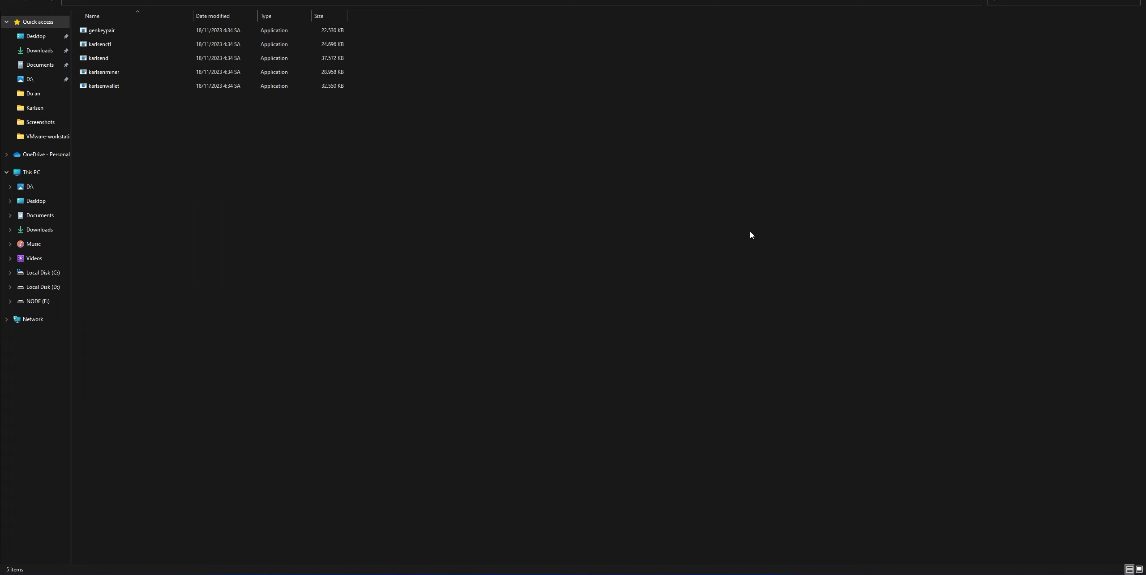
right_click(751, 231)
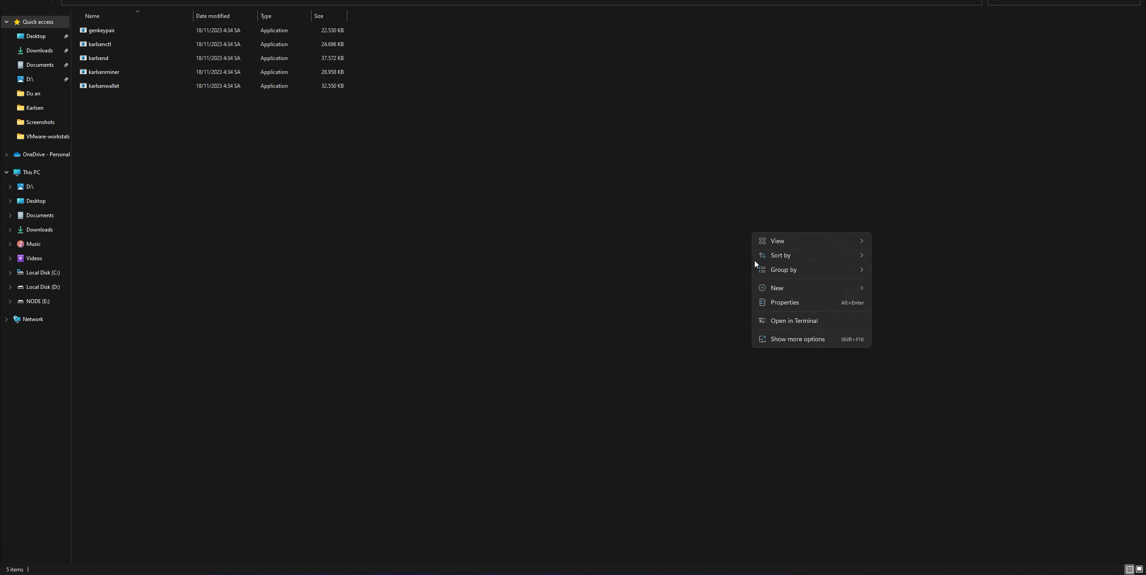
click(784, 320)
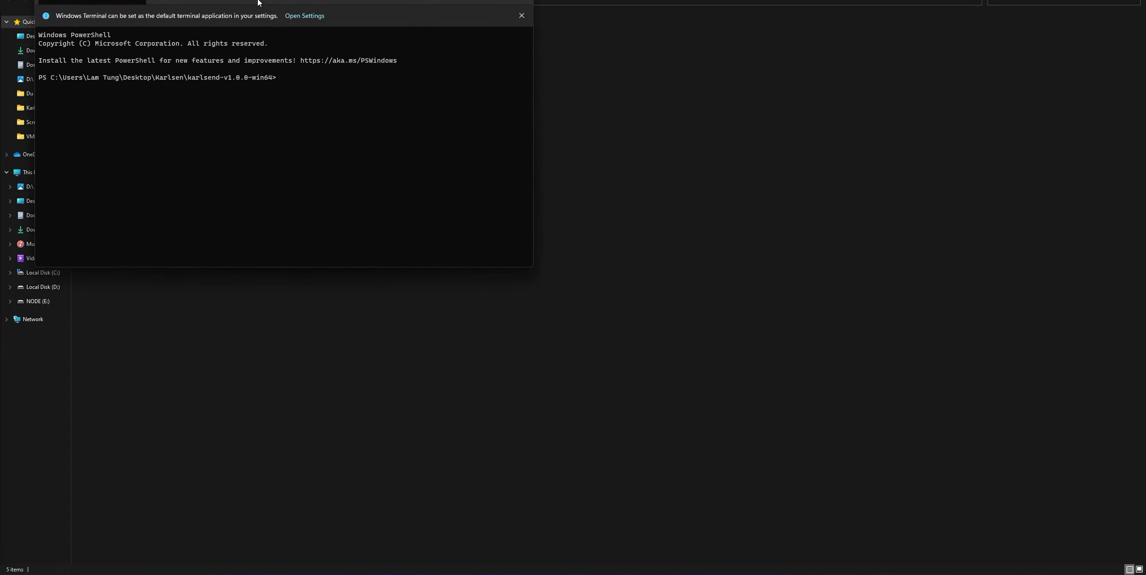
drag(258, 2, 418, 134)
drag(420, 132, 439, 148)
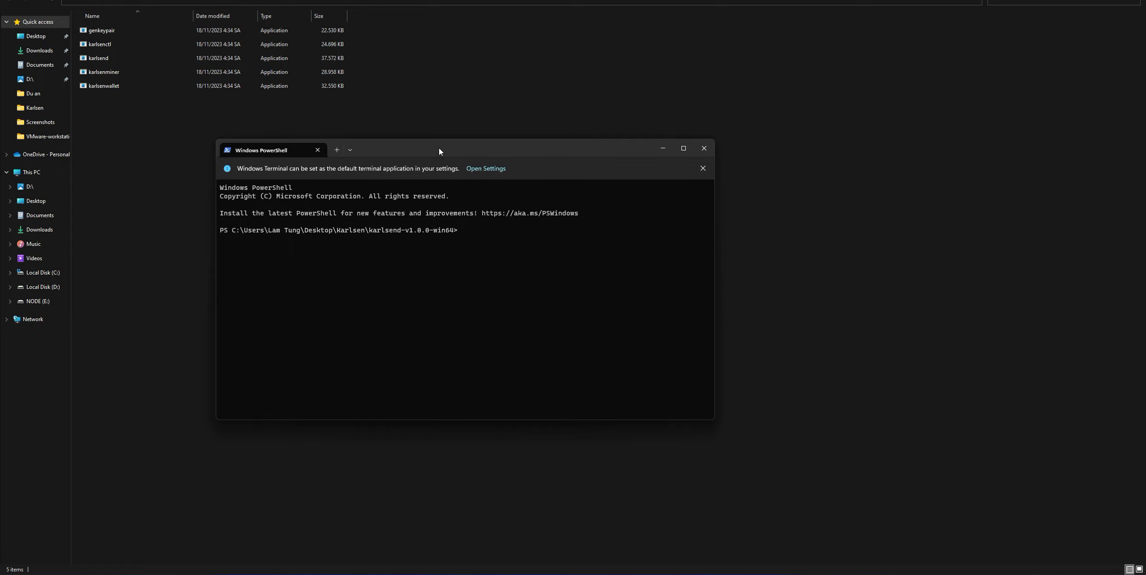
key(ctrl+v)
key(BackSpace)
key(BackSpace)
key(BackSpace)
key(BackSpace)
key(BackSpace)
key(BackSpace)
key(BackSpace)
key(BackSpace)
key(BackSpace)
key(BackSpace)
key(BackSpace)
key(BackSpace)
text(new-address)
key(Return)
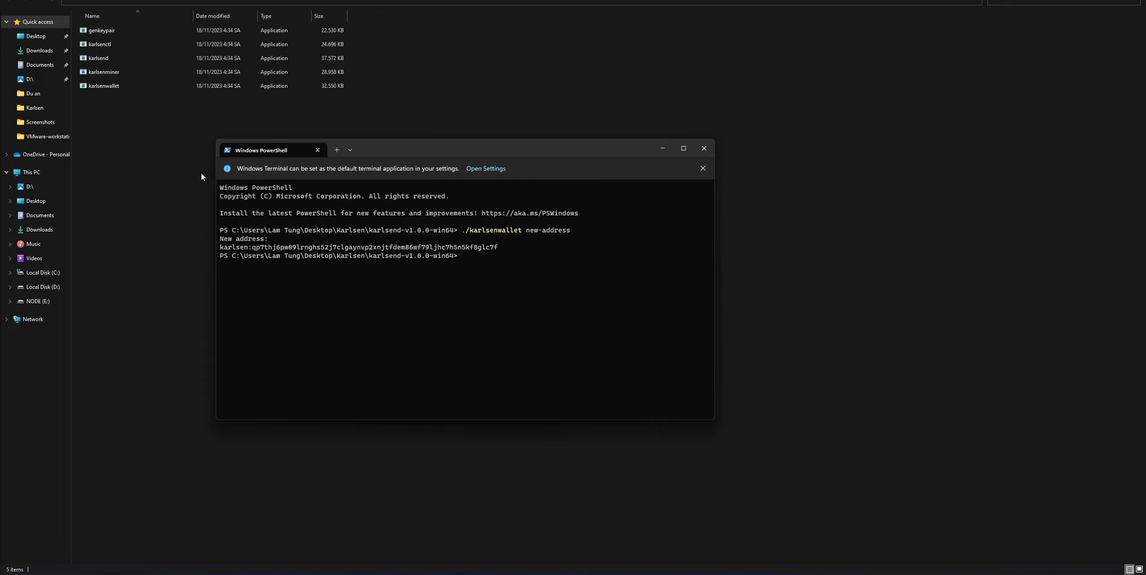
- Copy the generated Karlsen address from the terminal and paste it into a new text document created in the karlsend folder
drag(220, 247, 479, 250)
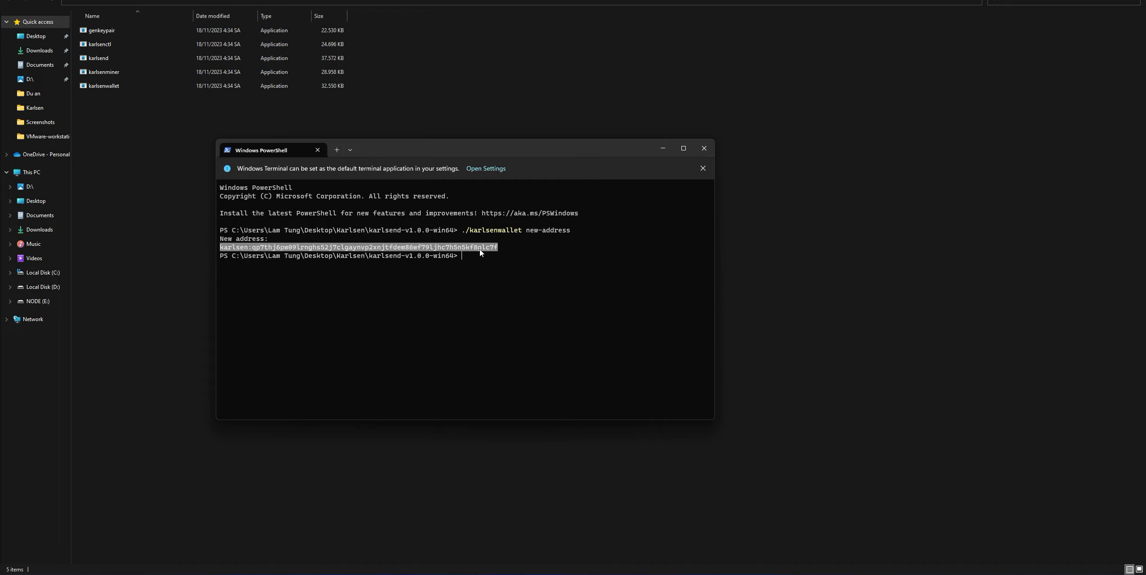
key(ctrl+c)
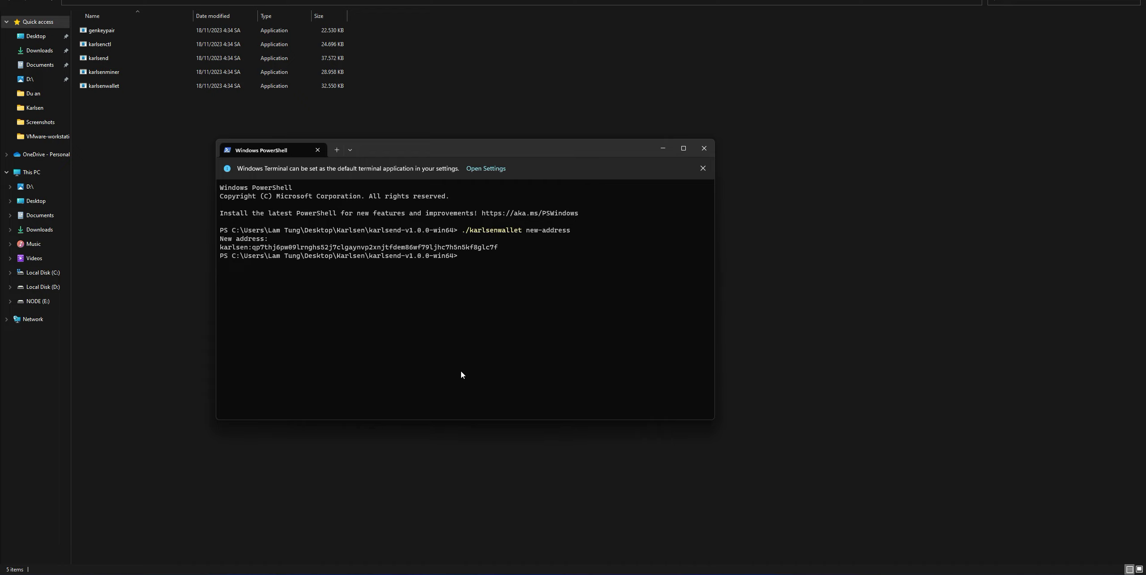
click(169, 234)
right_click(135, 254)
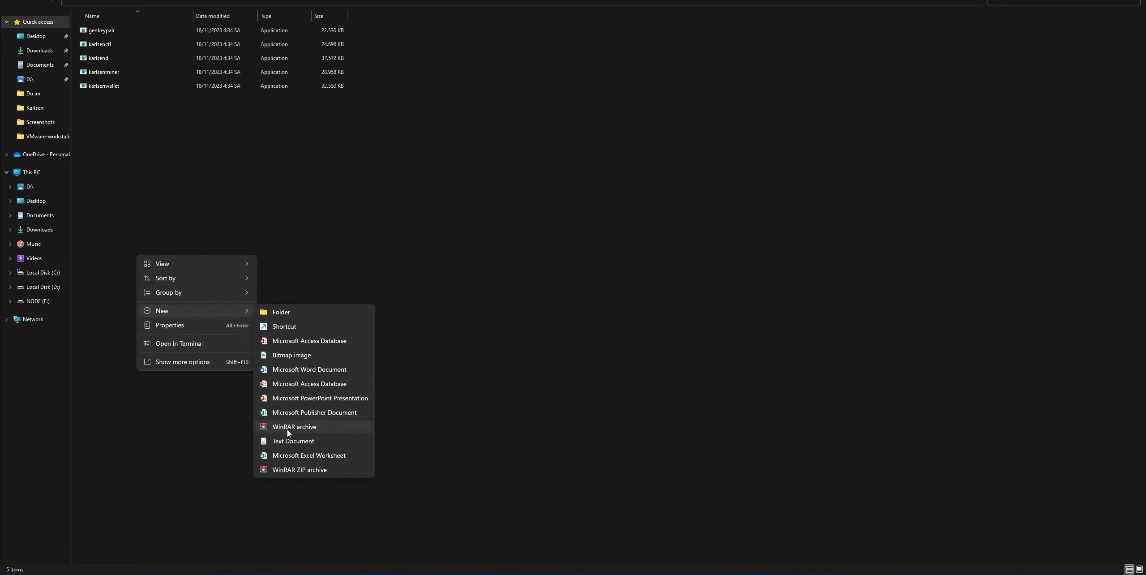
click(282, 441)
click(96, 104)
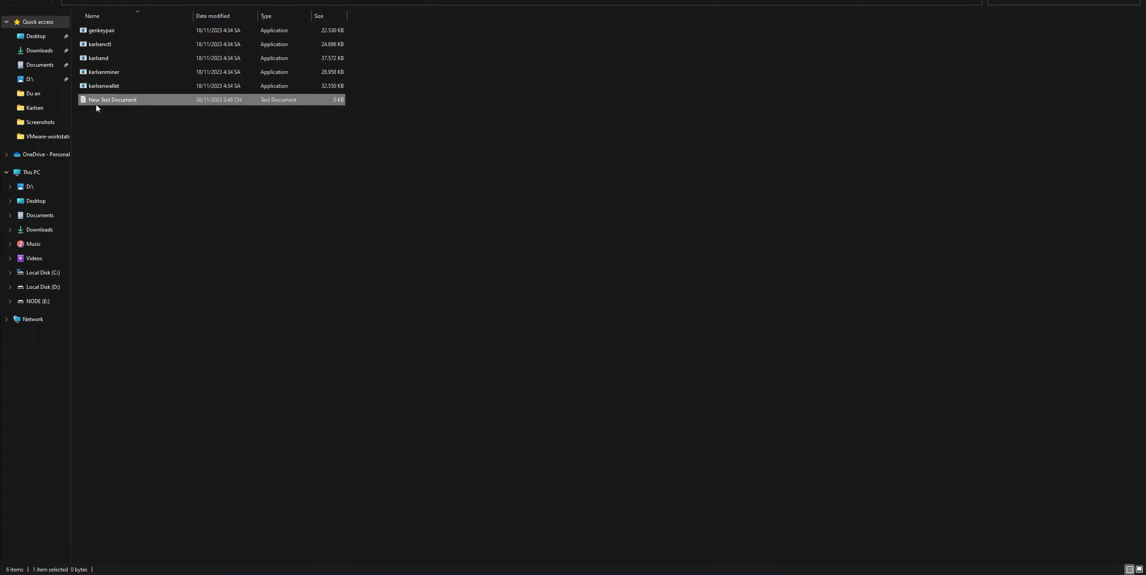
double_click(95, 101)
right_click(159, 143)
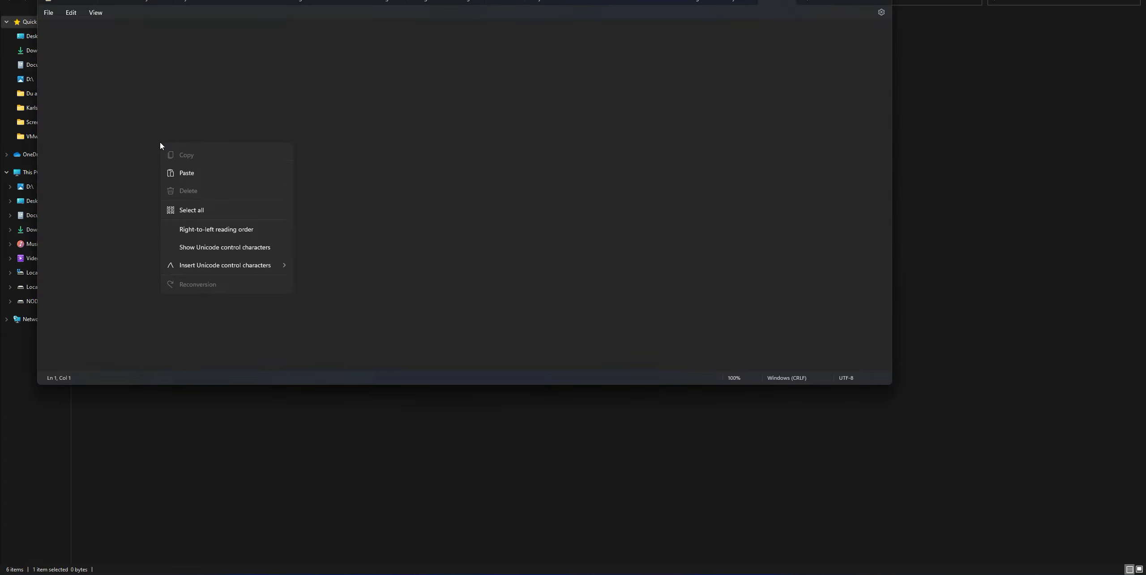
click(190, 207)
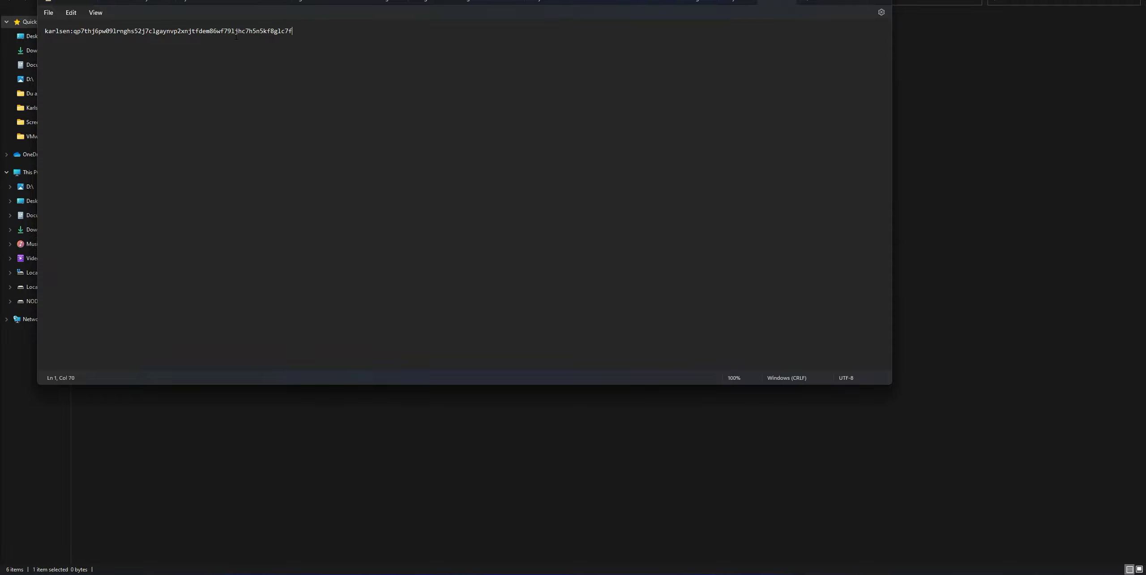
- Copy the whole wallet address from the text document
double_click(158, 31)
click(47, 31)
drag(46, 31, 292, 34)
right_click(131, 32)
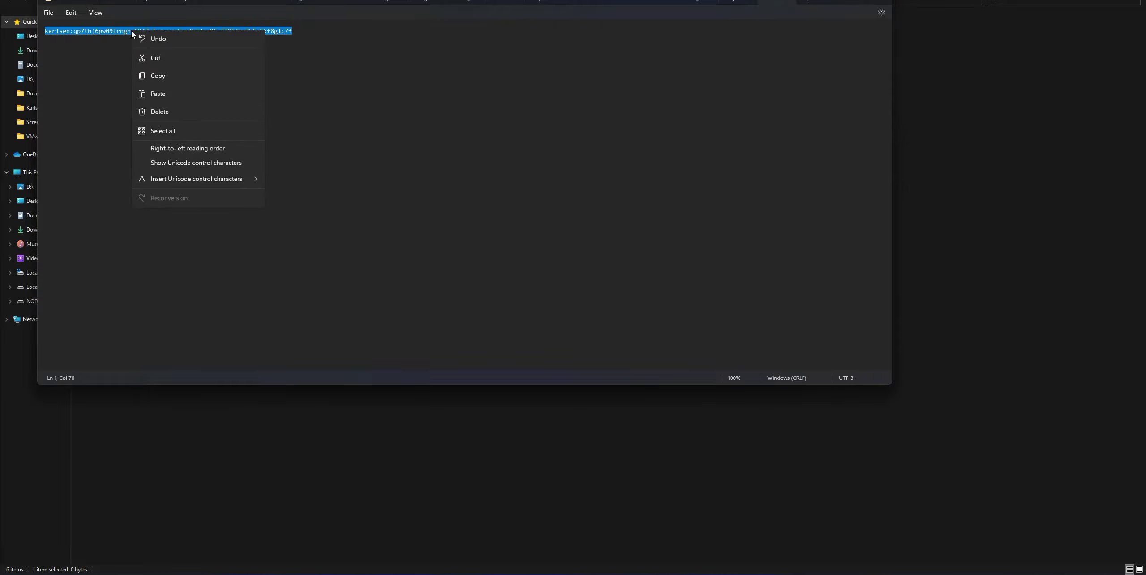
click(153, 77)
- Put away the Notepad and File Explorer windows and close all three PowerShell windows
click(841, 2)
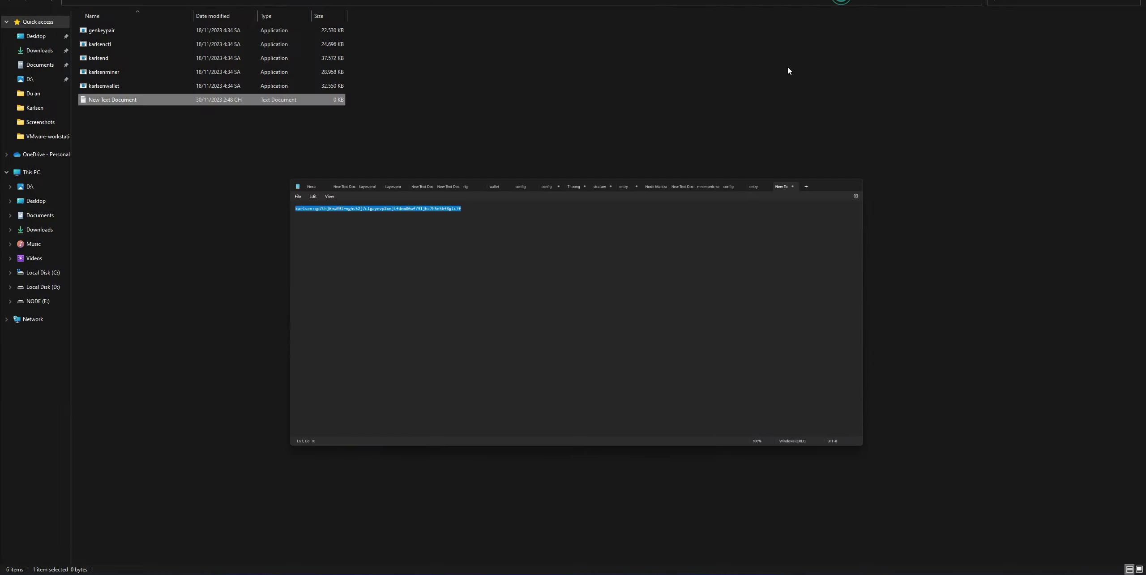
click(841, 1)
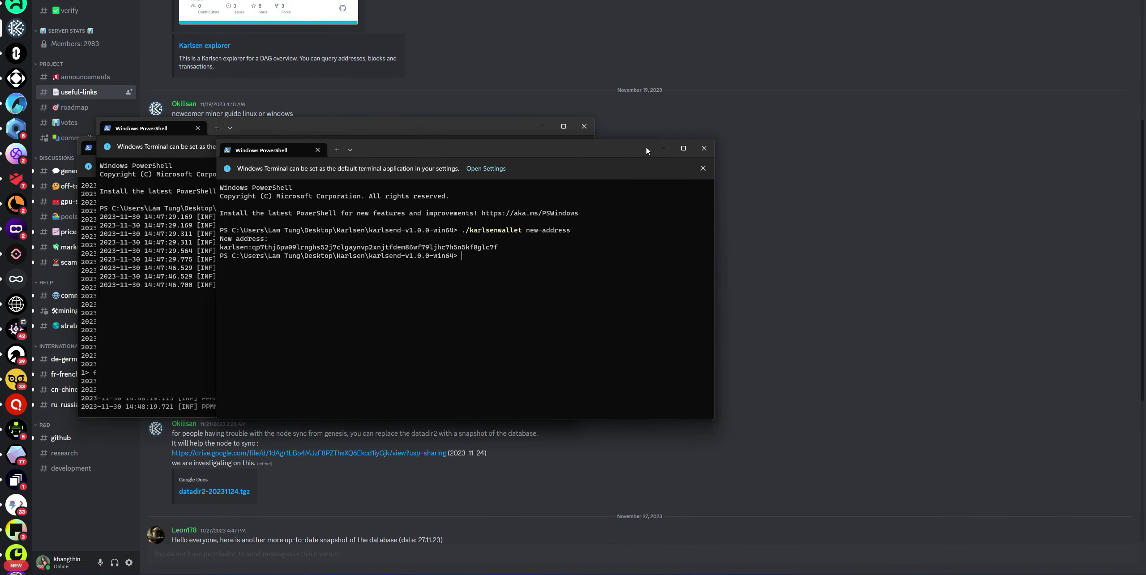
click(704, 148)
click(584, 127)
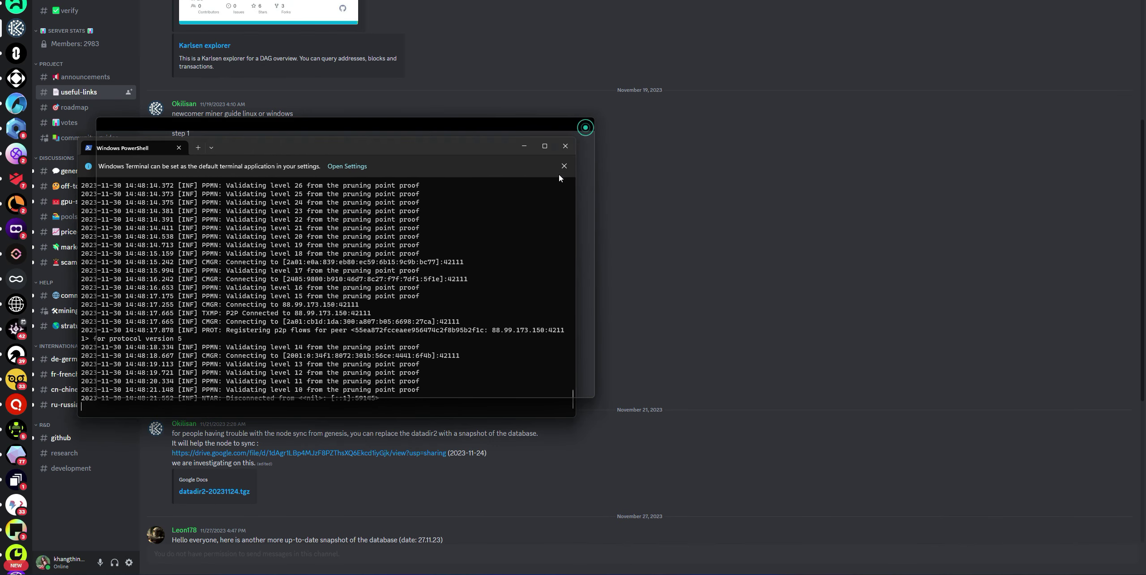
click(567, 144)
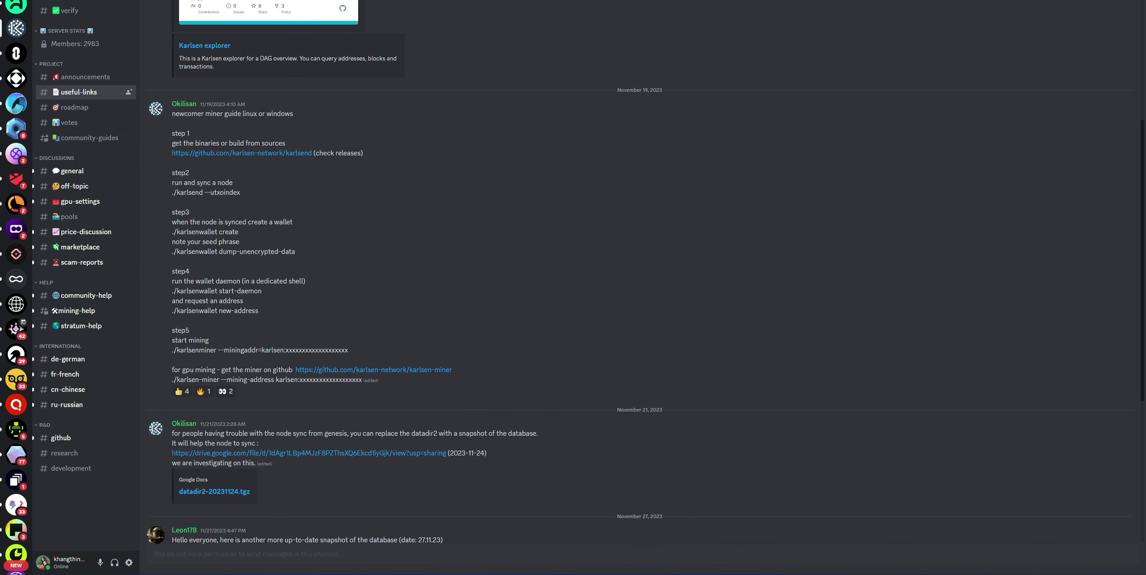
- Switch to the WoolyPooly page in the browser and open the connection instructions for the KLS pool
click(716, 565)
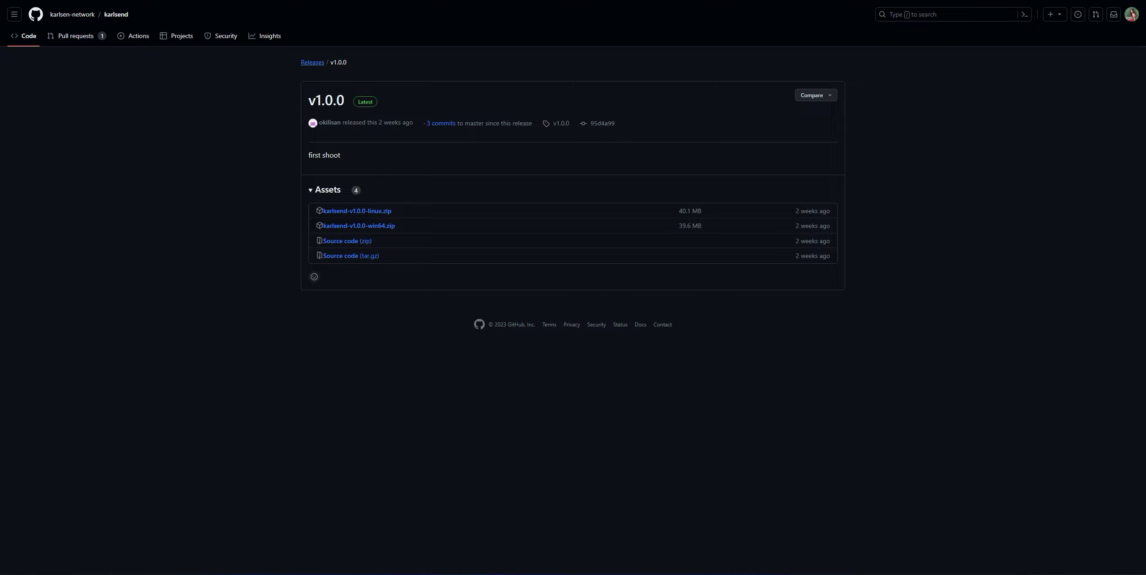
key(ctrl+Tab)
key(ctrl+Tab)
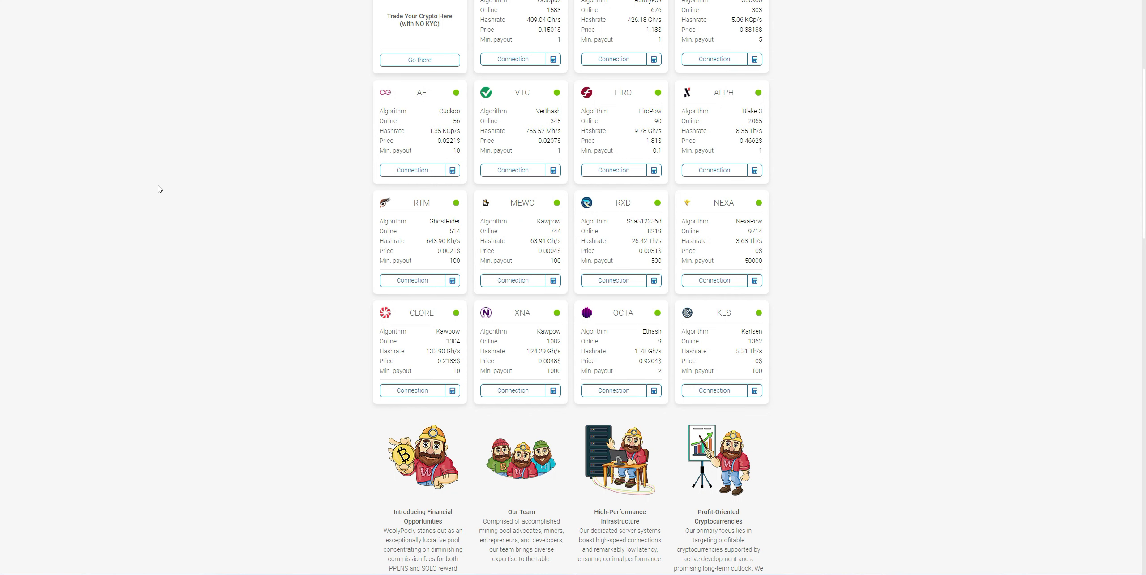
click(703, 343)
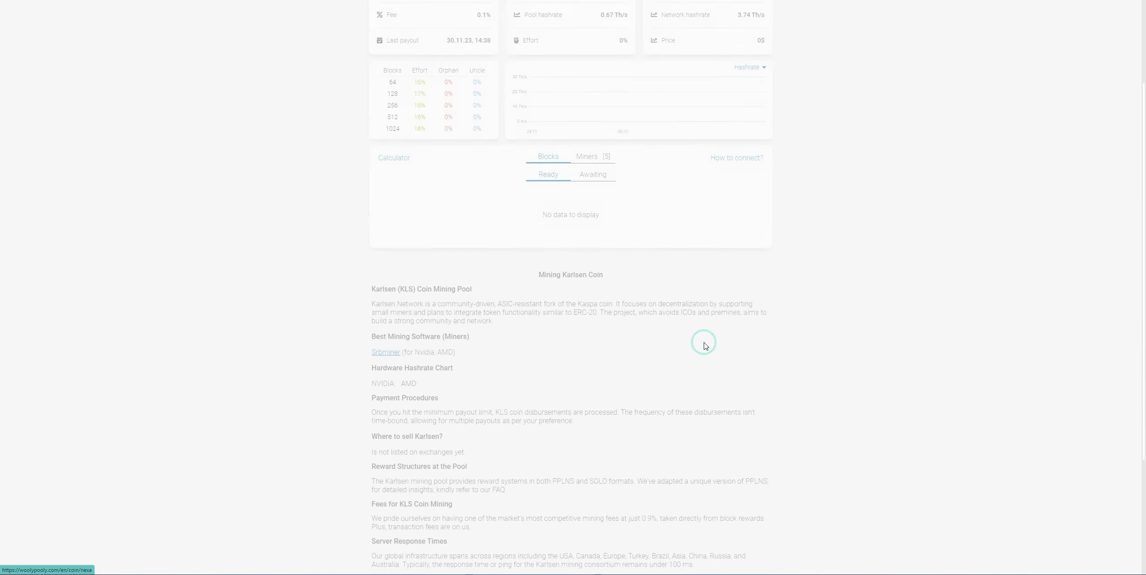
click(730, 83)
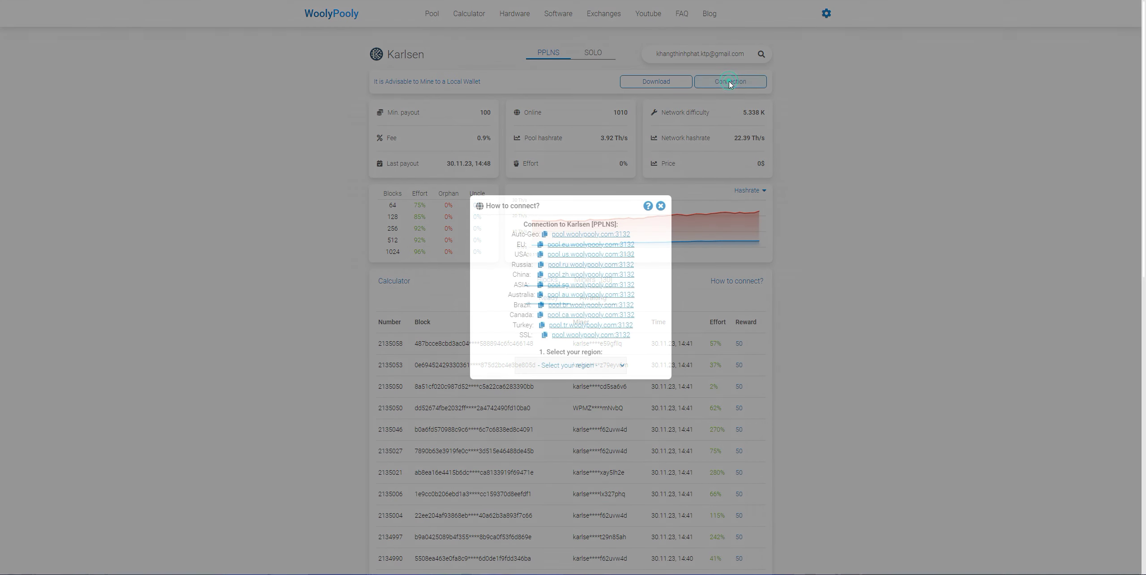
- Set the connection region to ASIA and the miner to srbminer
click(567, 365)
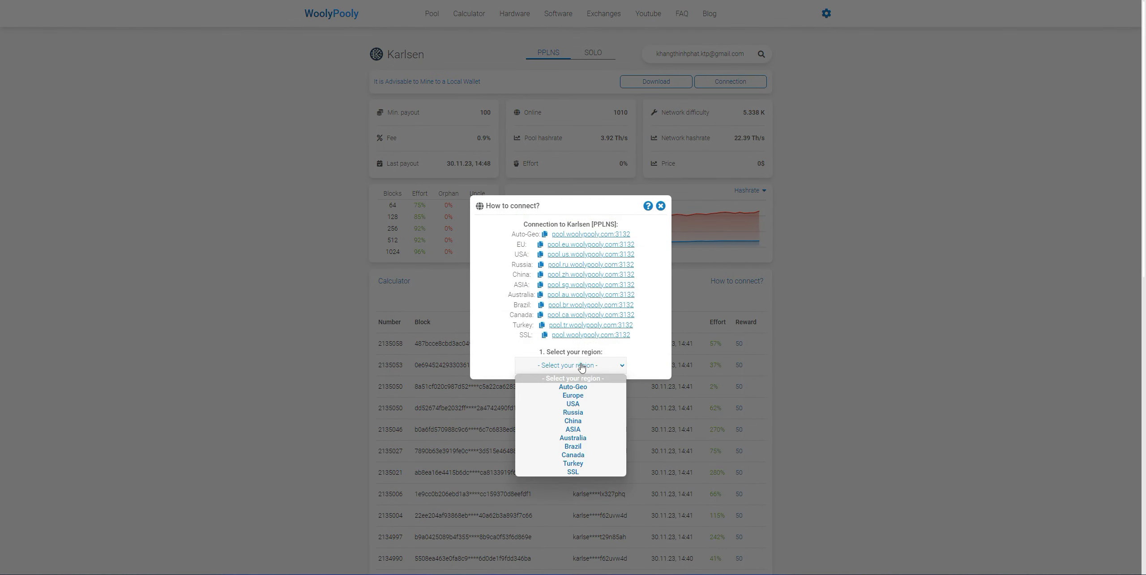
click(574, 431)
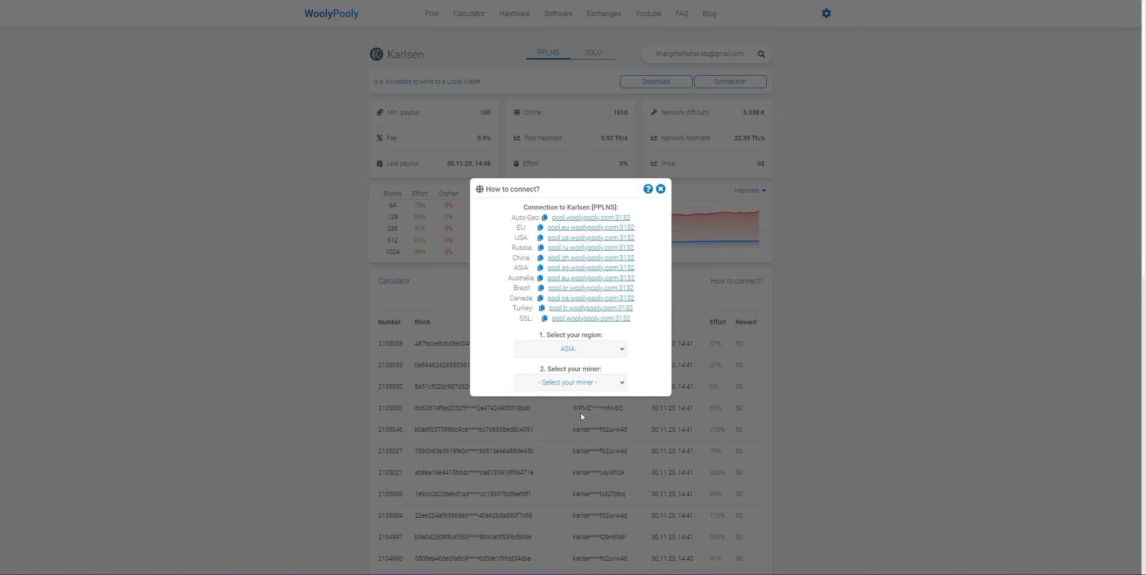
click(587, 384)
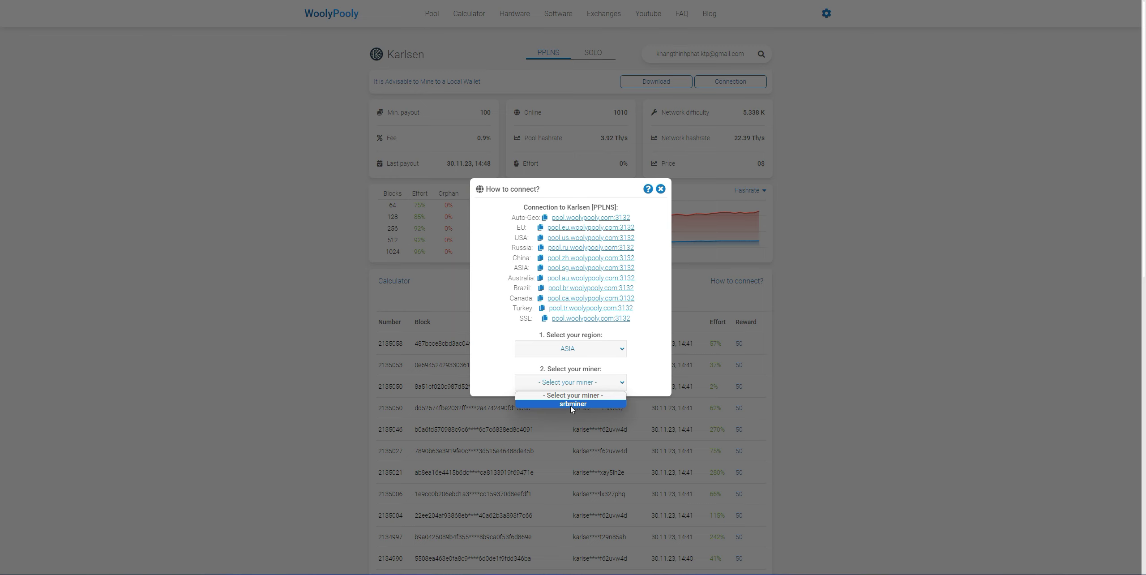
click(570, 406)
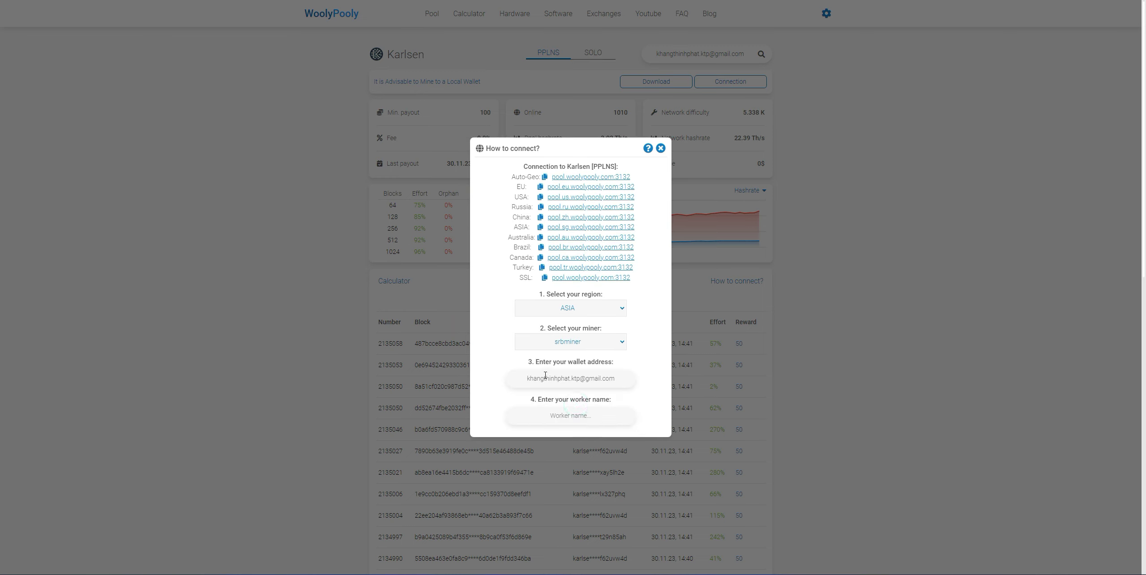
- Replace the wallet address entry with the copied Karlsen address and set the worker name to Testyoutube
click(619, 383)
drag(618, 383, 508, 382)
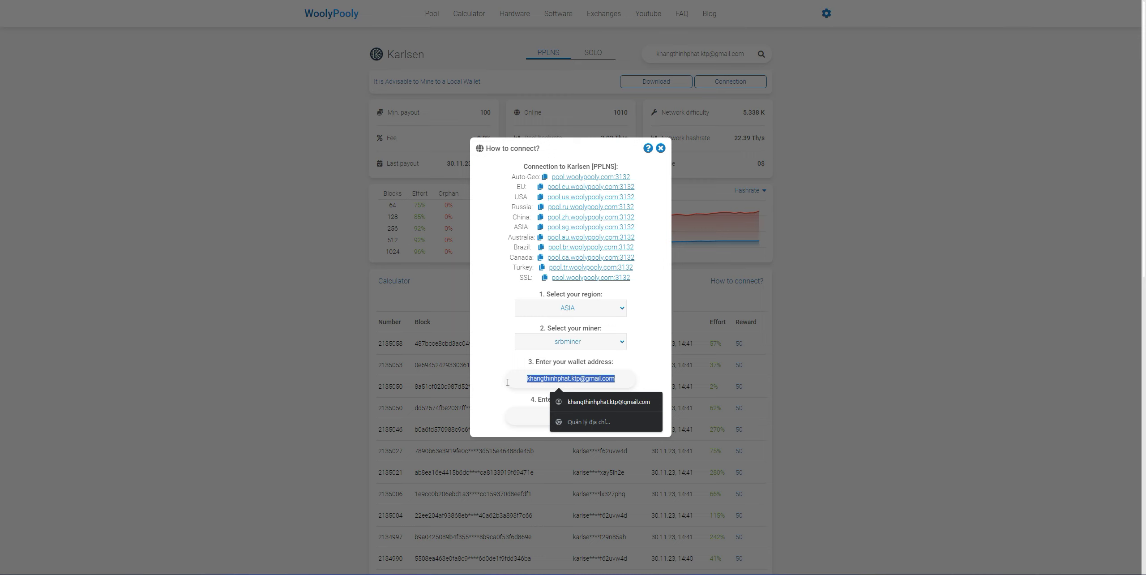
key(ctrl+v)
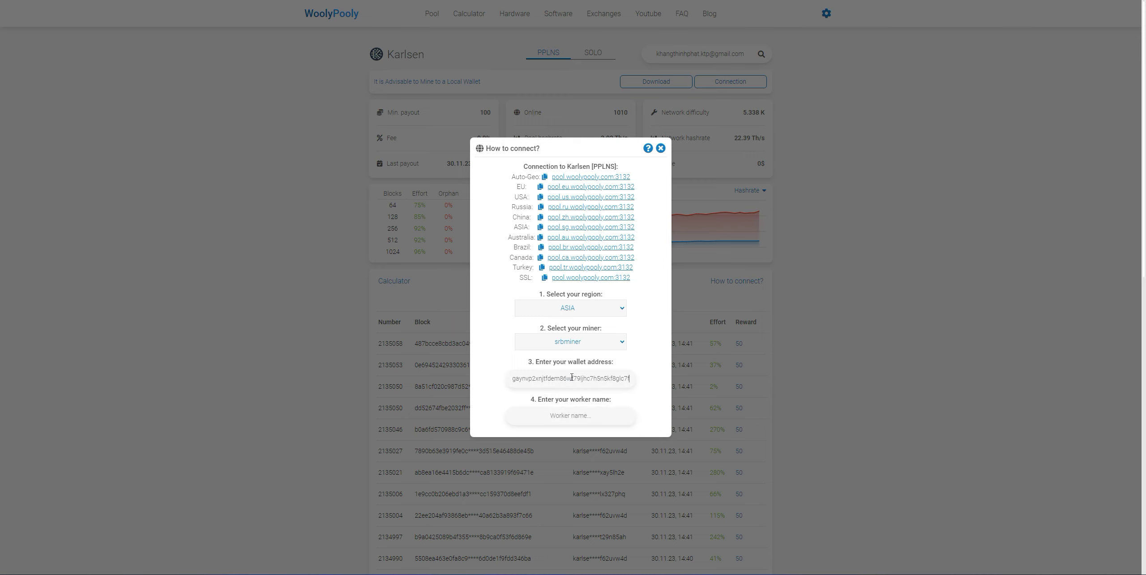
click(567, 416)
text(Tes)
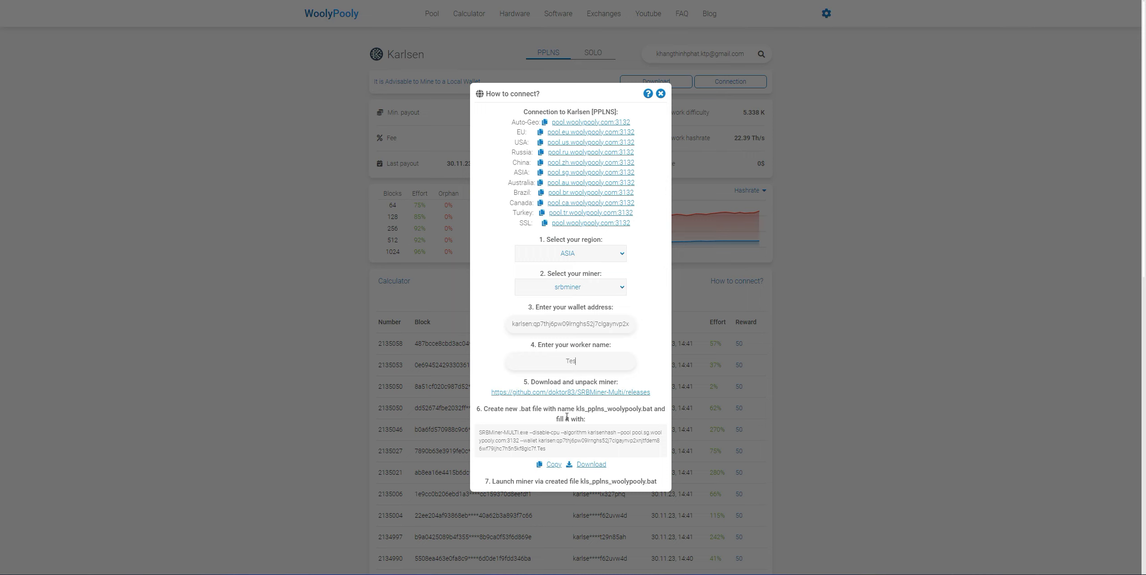
text(tyoutube)
- Open the SRBMiner-Multi releases page from the miner download link and look through the v2.4.1 release and its assets
click(581, 393)
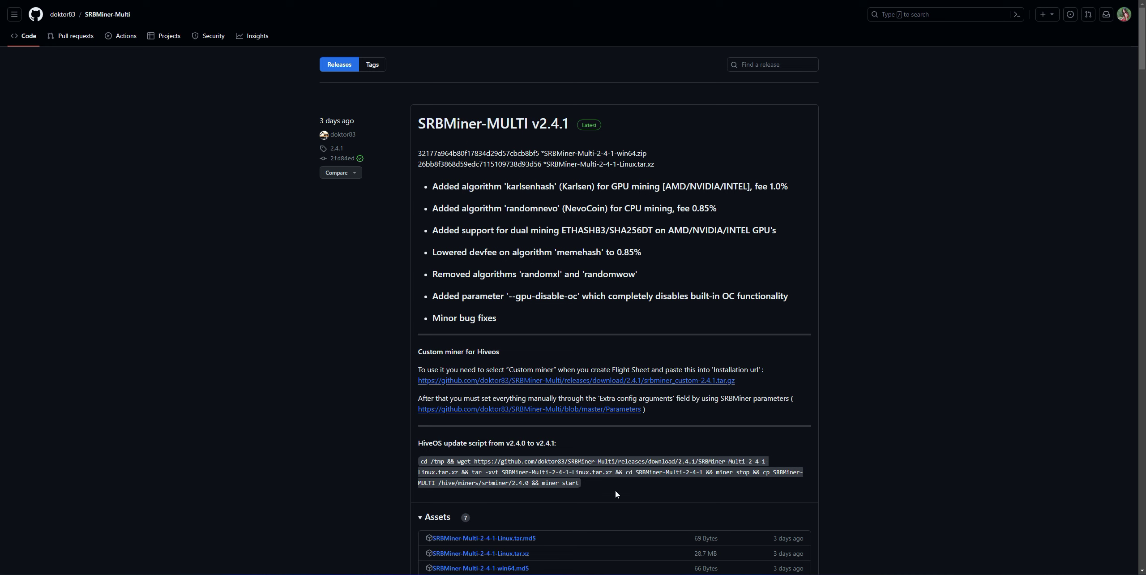
scroll(602, 479, down, 1)
scroll(589, 466, down, 3)
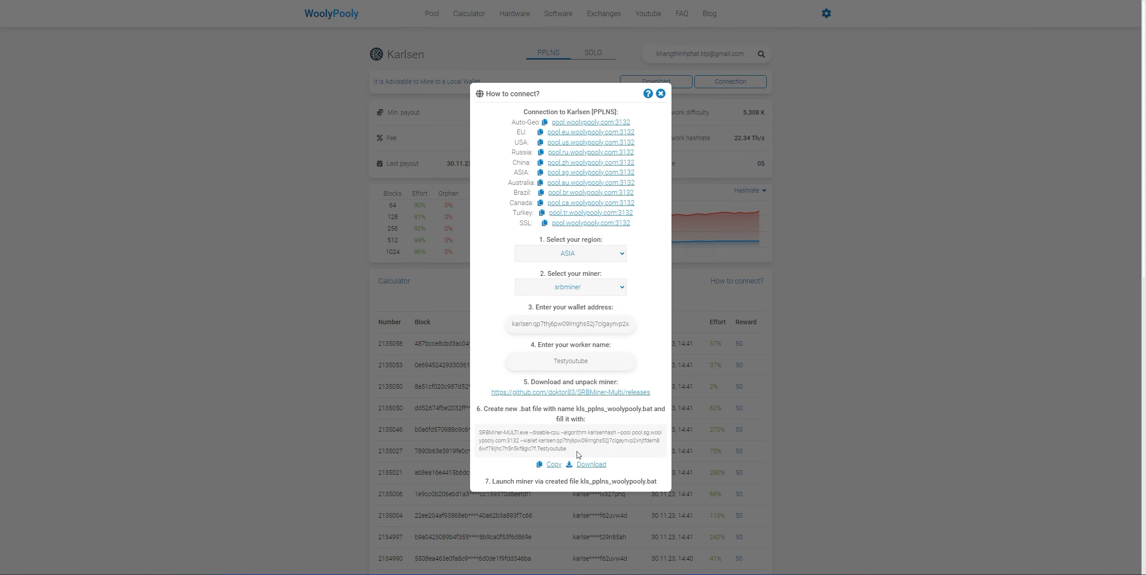
- Copy the generated SRBMiner command line from the KLS connection instructions
click(554, 463)
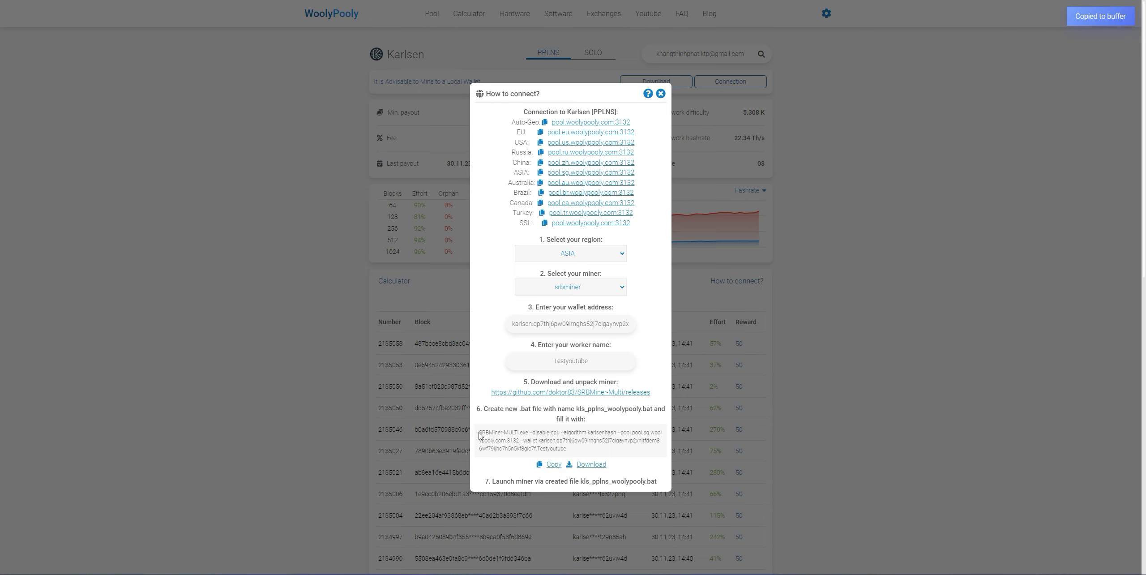
drag(482, 433, 569, 450)
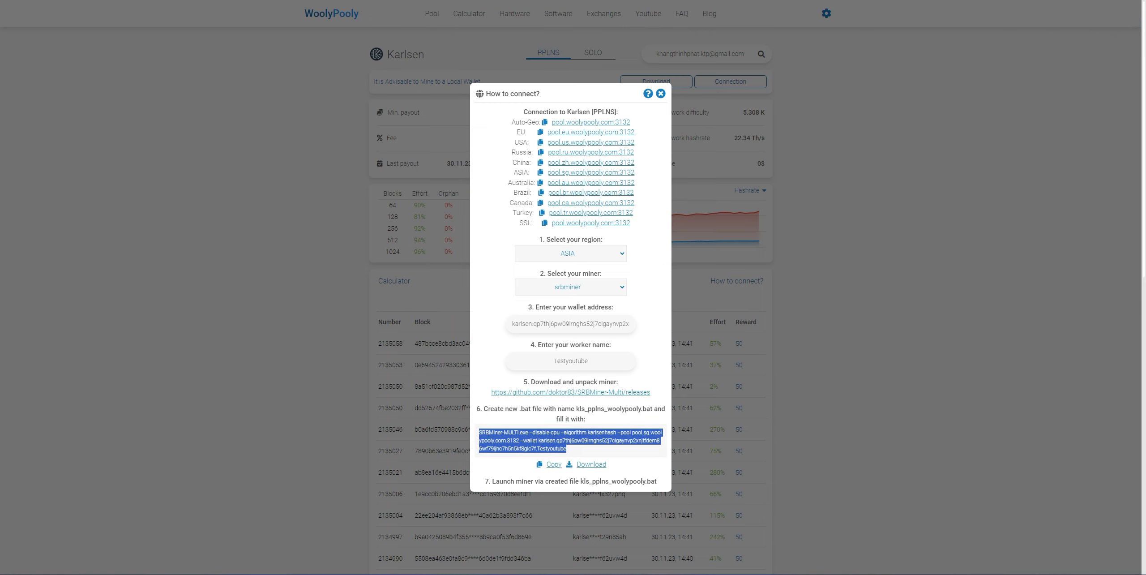
- Download SRBMiner-Multi-2-4-1-win64.zip from the v2.4.1 release assets and show it in the Downloads folder
key(ctrl+Tab)
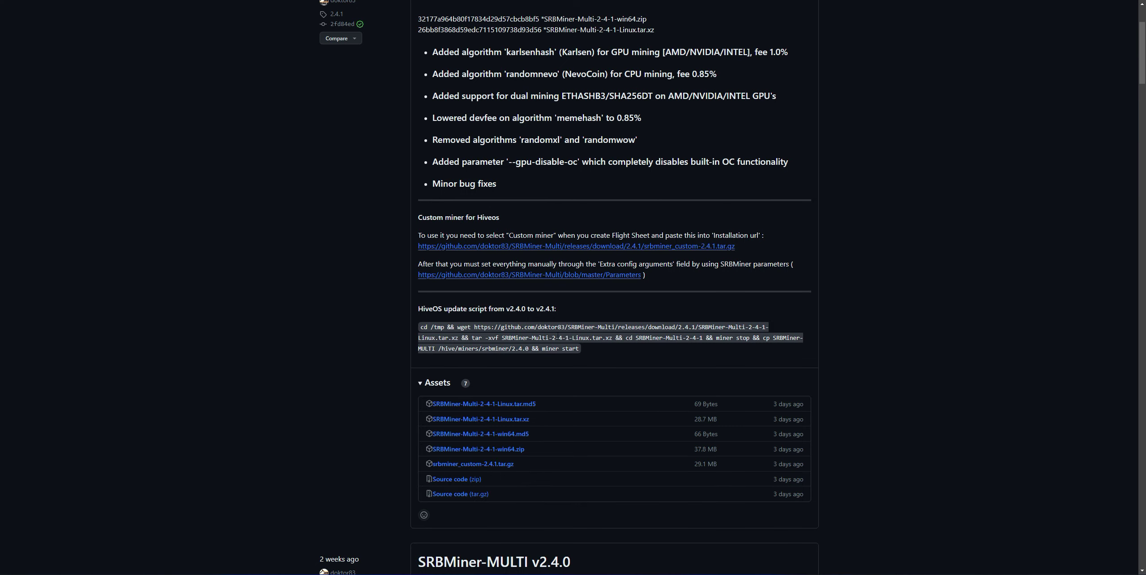
click(505, 452)
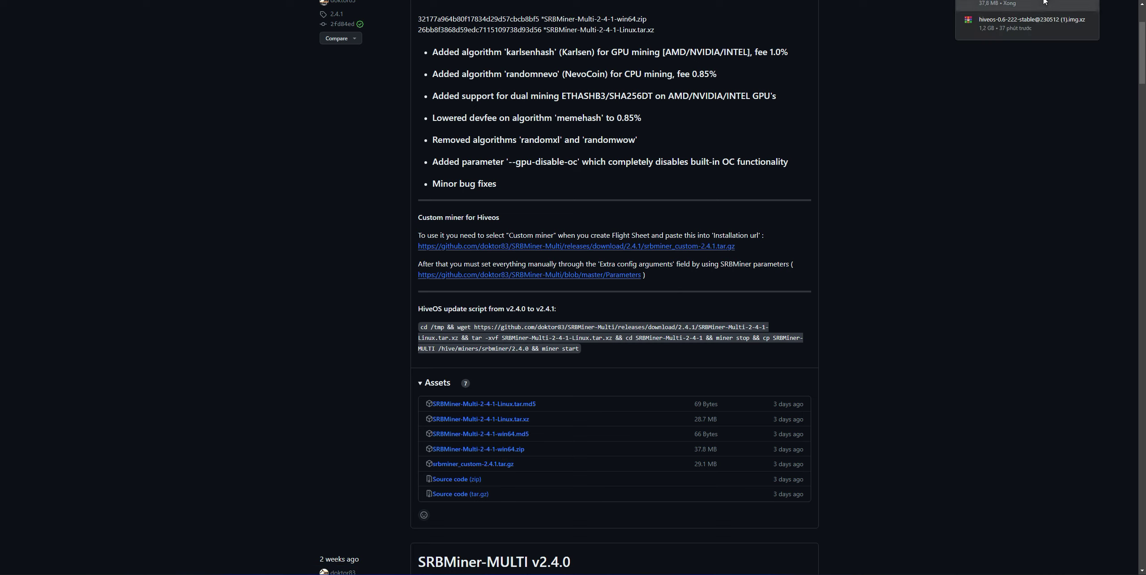
click(1072, 13)
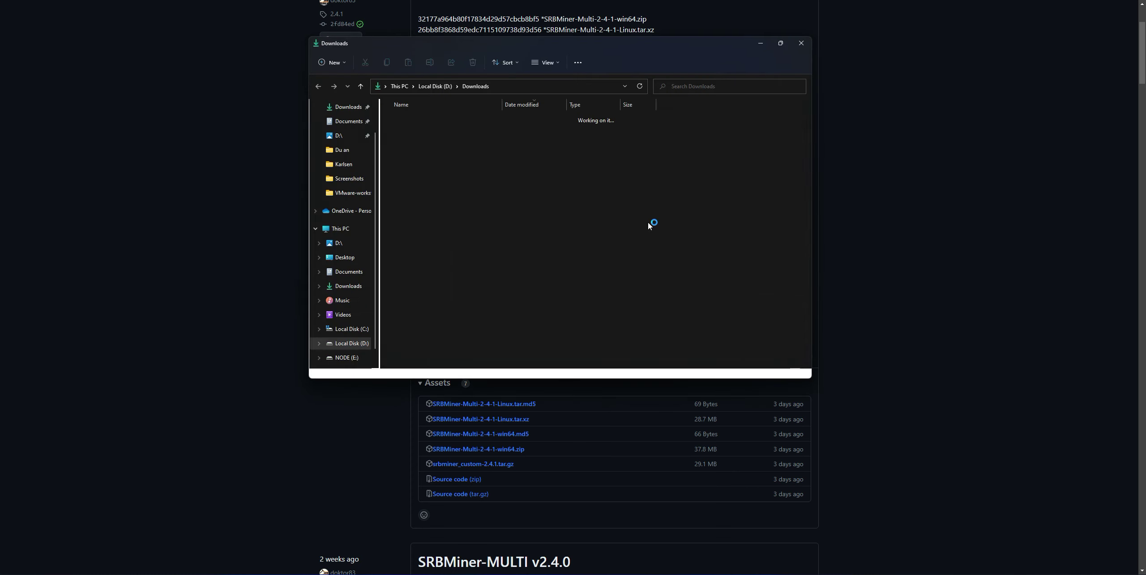
- Extract the SRBMiner-Multi-2-4-1-win64 archive with WinRAR into its own folder and open the SRBMiner-Multi-2-4-1 folder inside
right_click(122, 42)
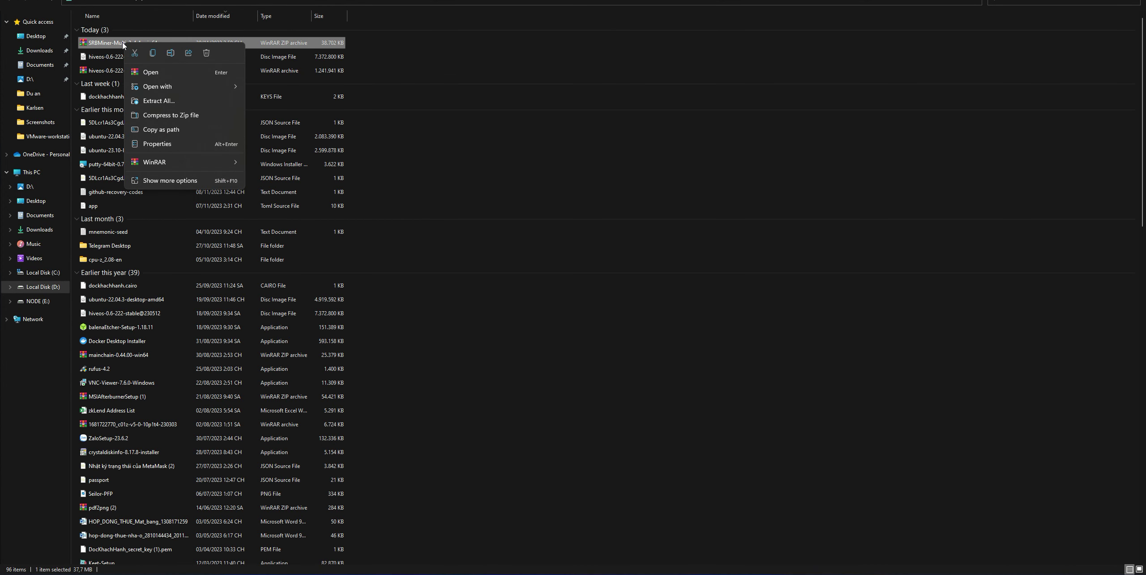
click(174, 162)
click(279, 192)
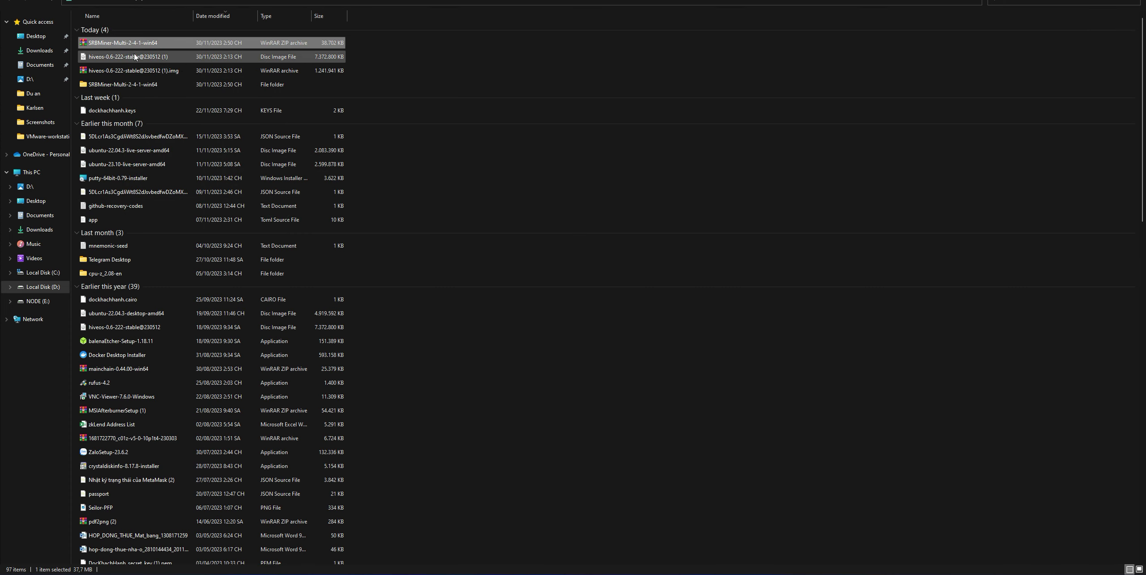
double_click(113, 85)
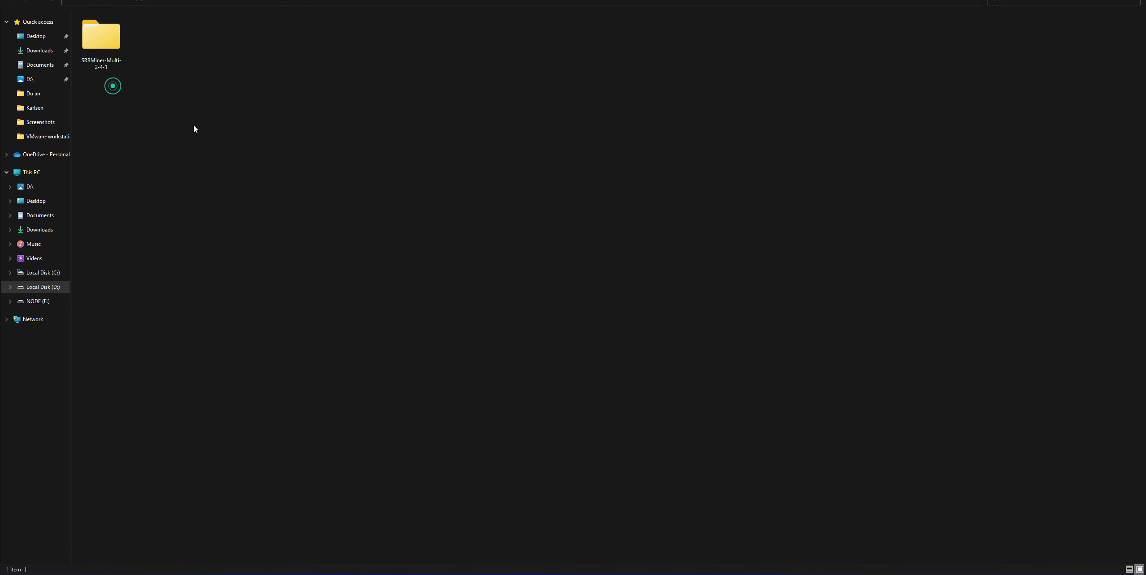
double_click(101, 38)
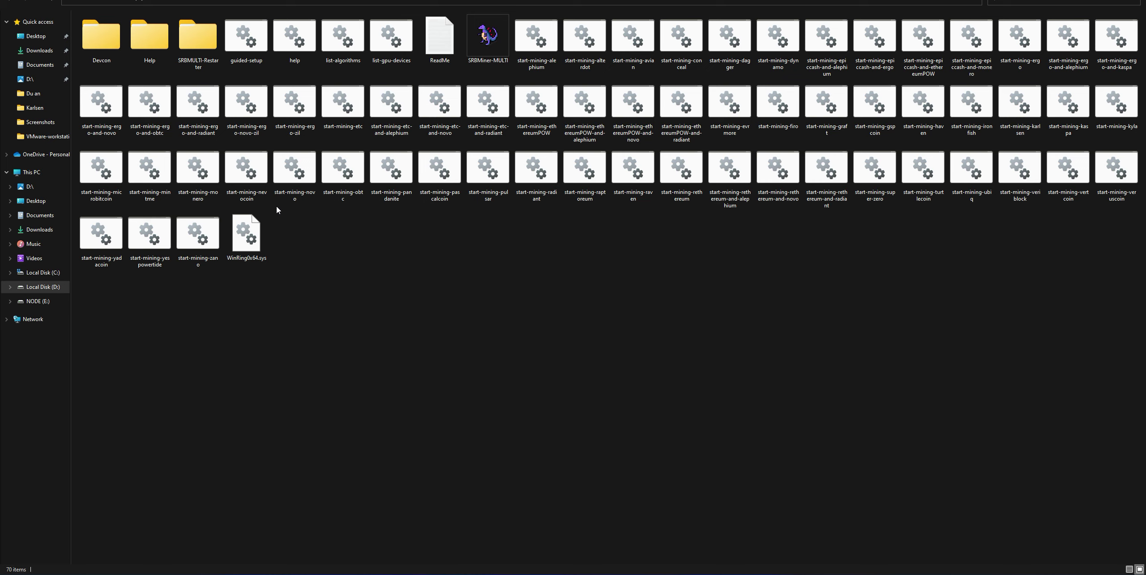
- Open the start-mining-ergo-zil batch file for editing and replace its miner command and pause line with the copied KLS command
click(296, 113)
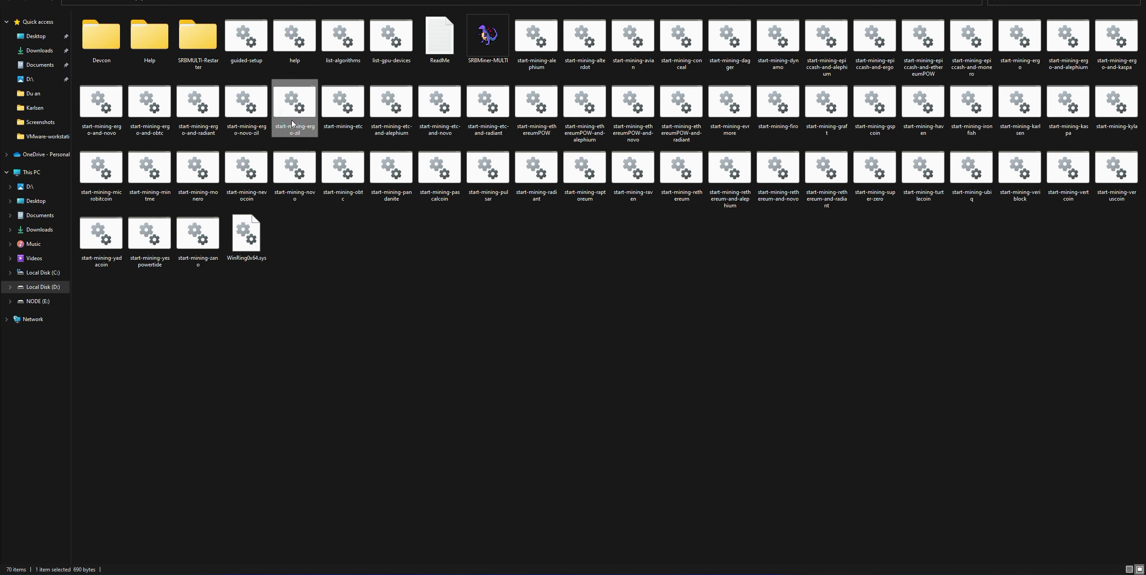
right_click(292, 123)
click(331, 245)
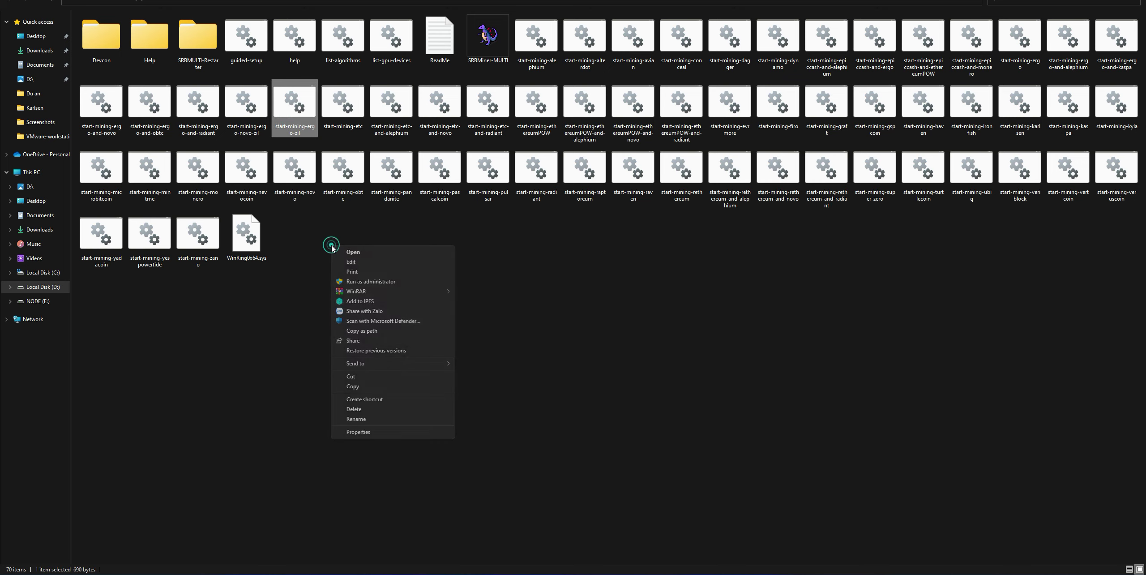
click(355, 261)
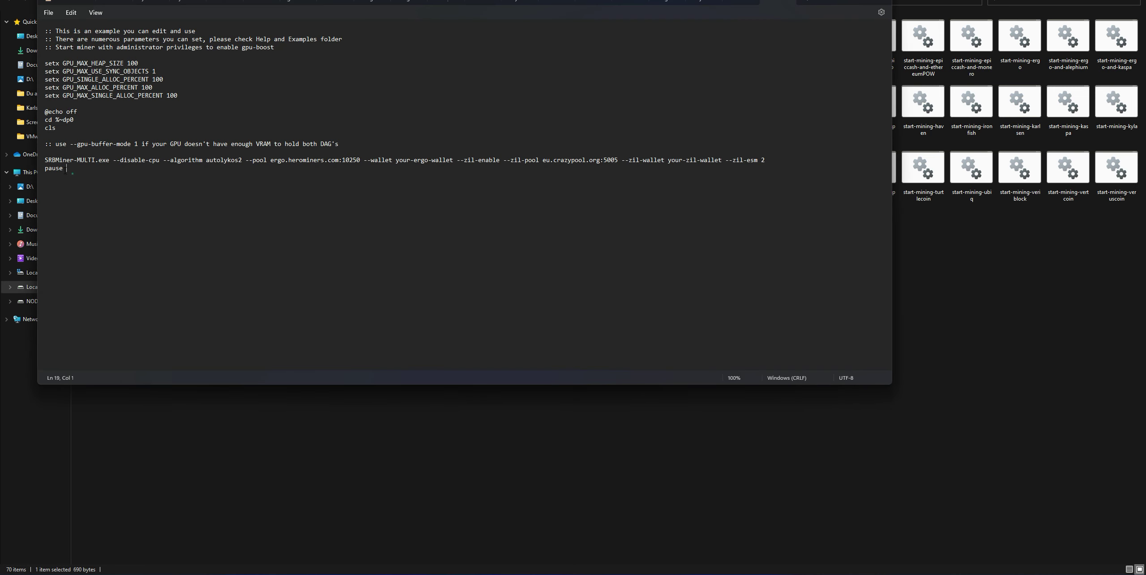
key(shift+Up)
key(shift+Up)
key(ctrl+v)
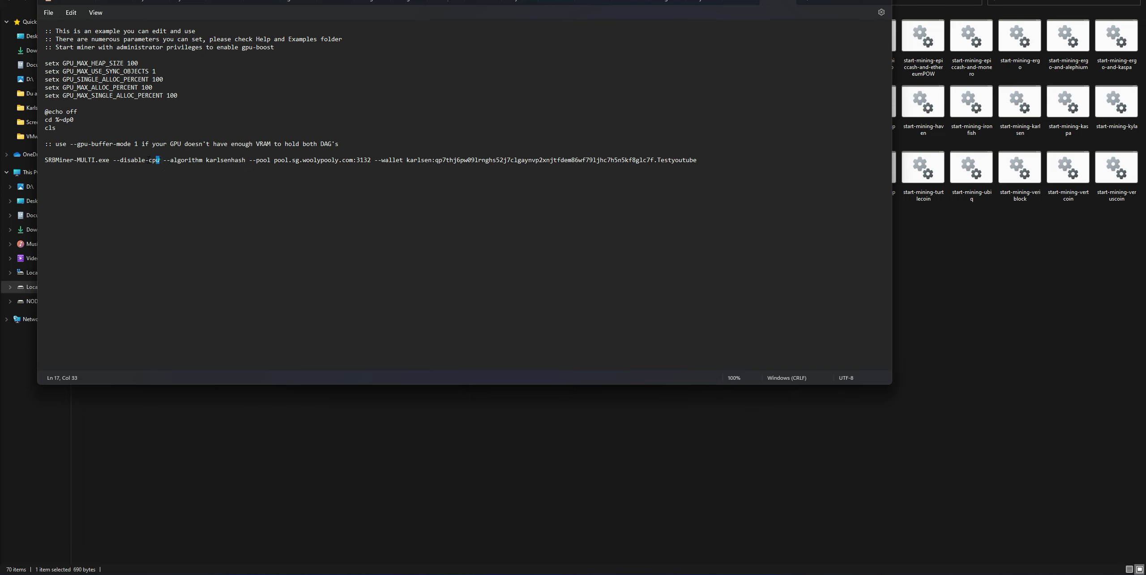
- Review the CPU, algorithm, pool and worker parameters of the pasted command, then save the batch file and close the editor
drag(159, 160, 112, 160)
drag(203, 162, 371, 160)
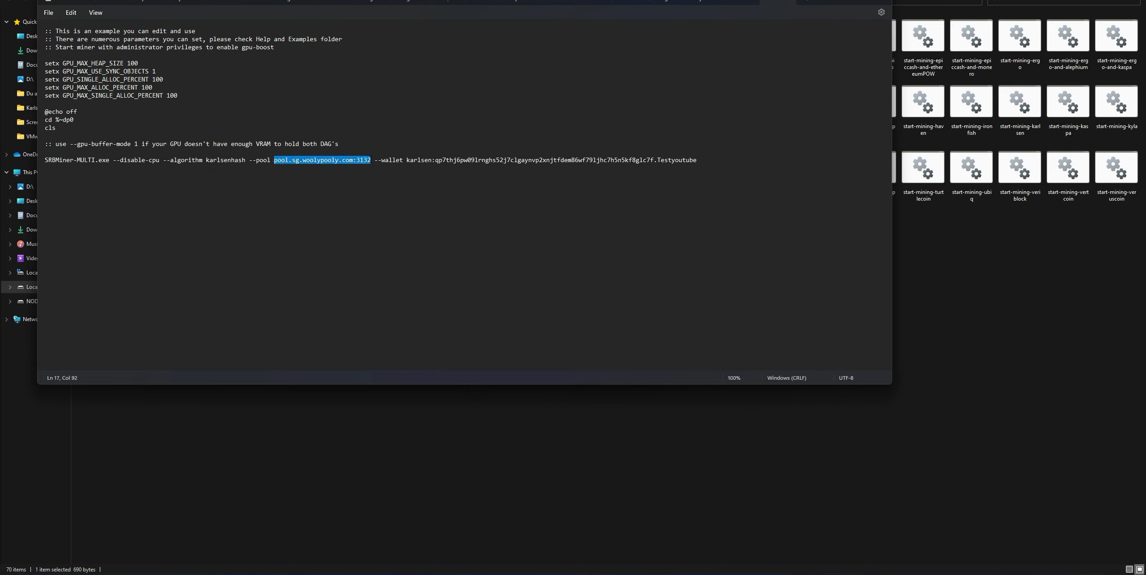
click(303, 162)
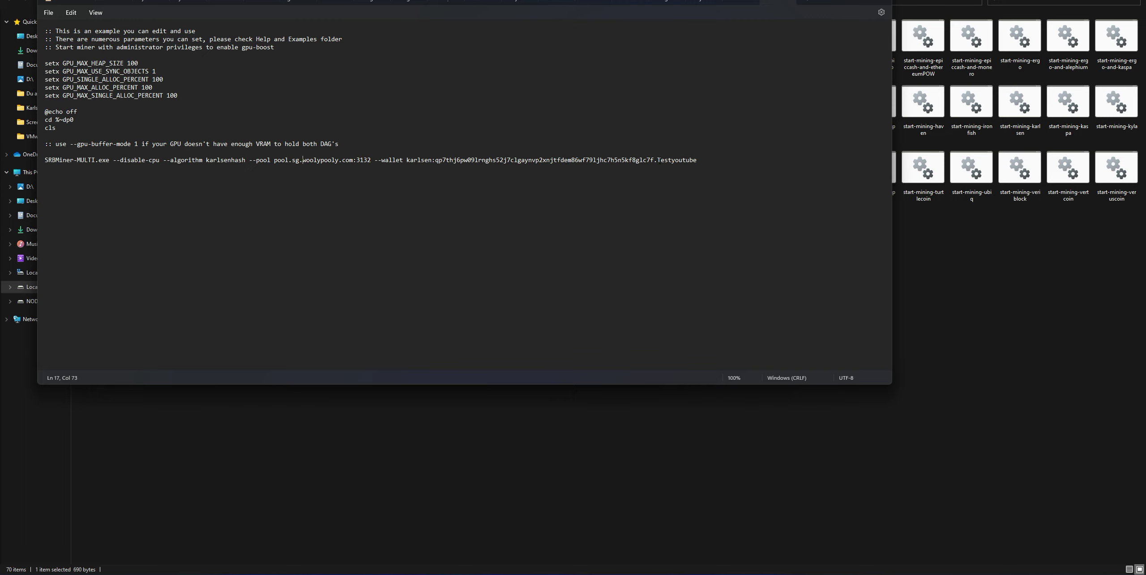
double_click(658, 160)
click(49, 12)
click(62, 73)
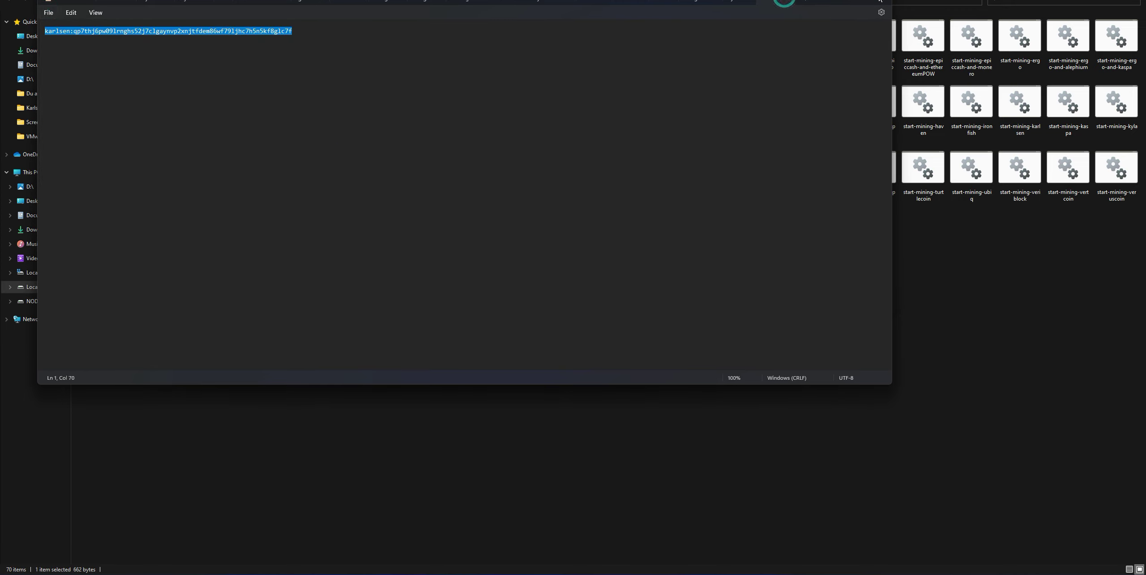
key(alt+F4)
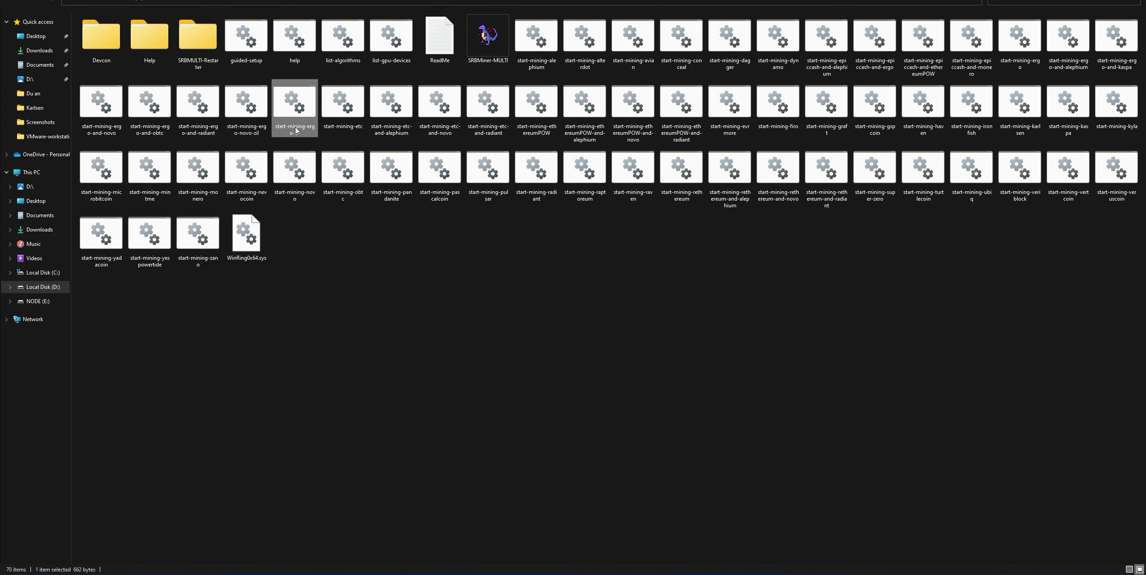
- Rename the edited batch file as start-mining-KLS and run it
click(309, 133)
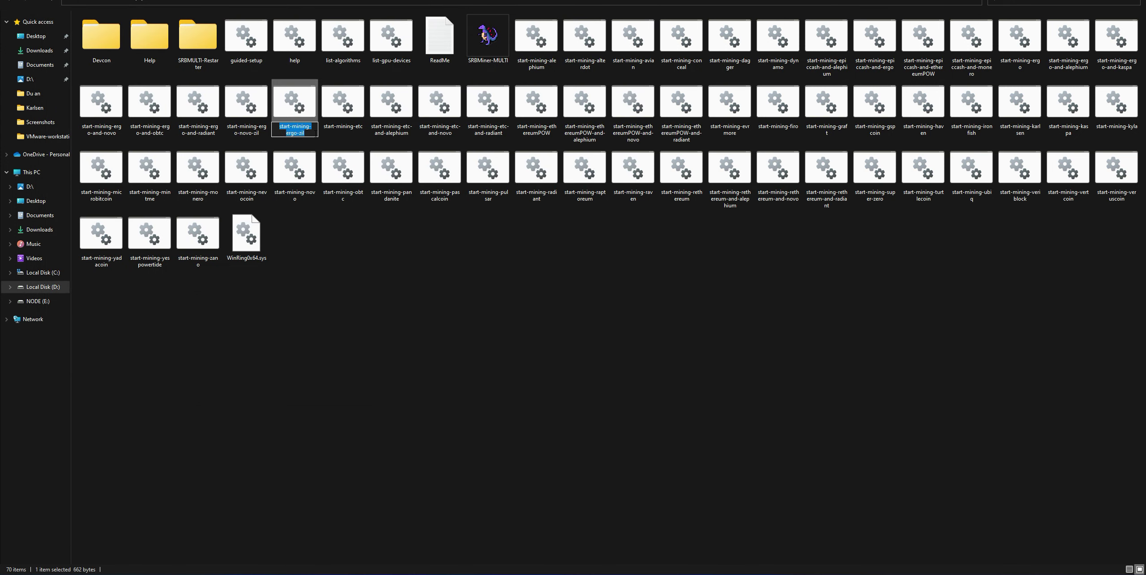
drag(286, 133, 305, 133)
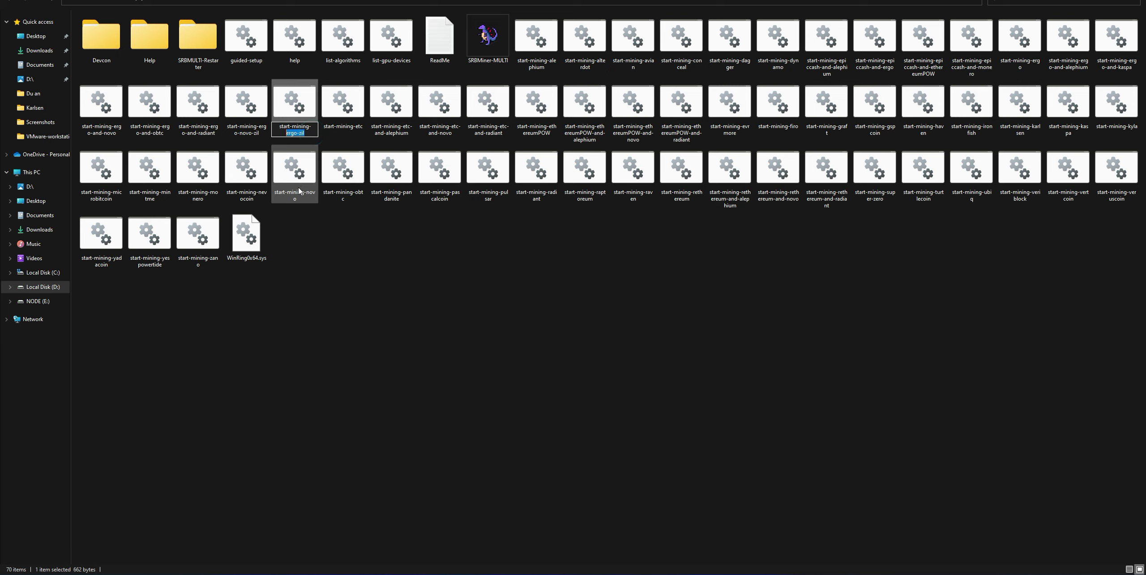
text(KLS)
key(Return)
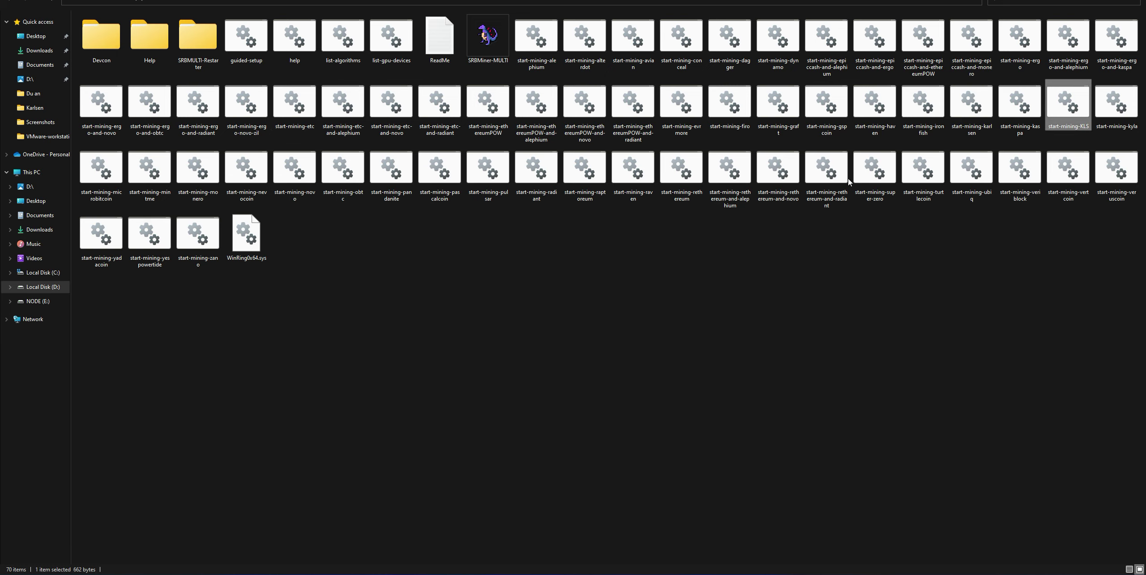
double_click(1070, 119)
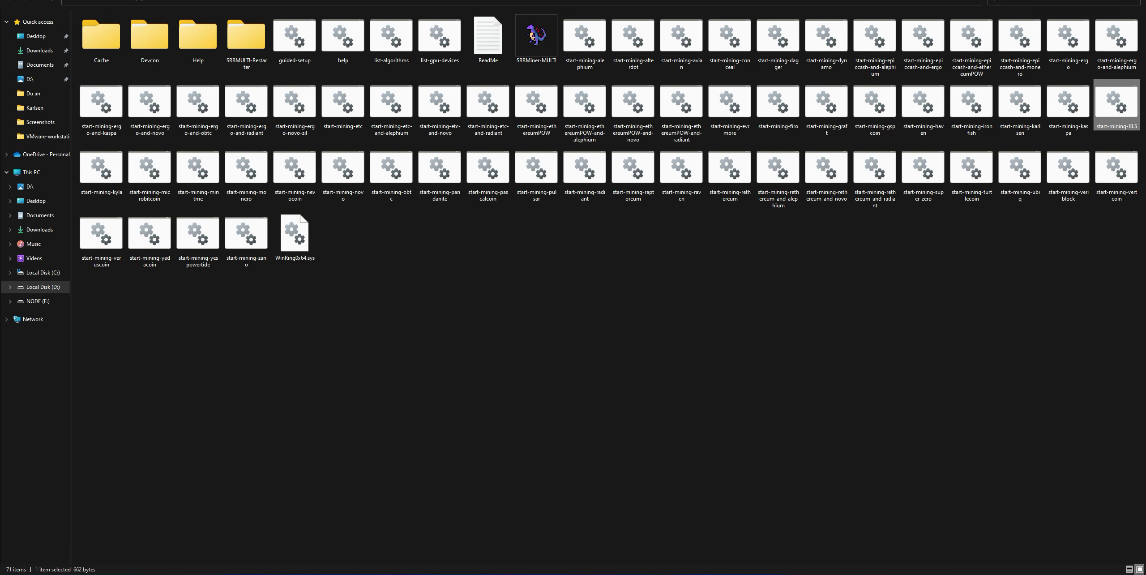
- Return to the WoolyPooly page in the browser and close the KLS connection instructions
key(alt+Tab)
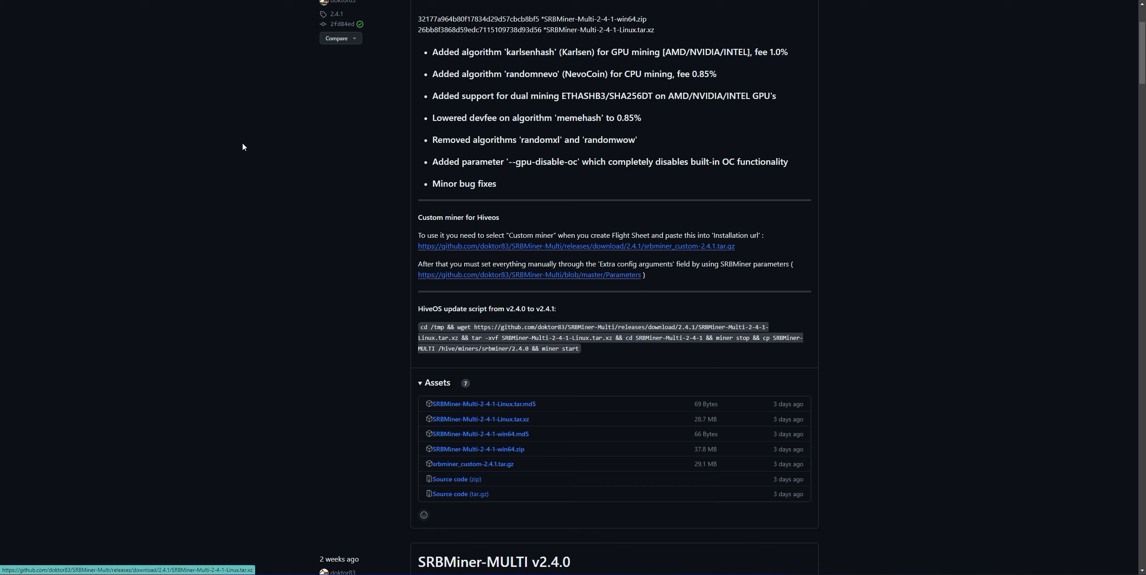
key(ctrl+Tab)
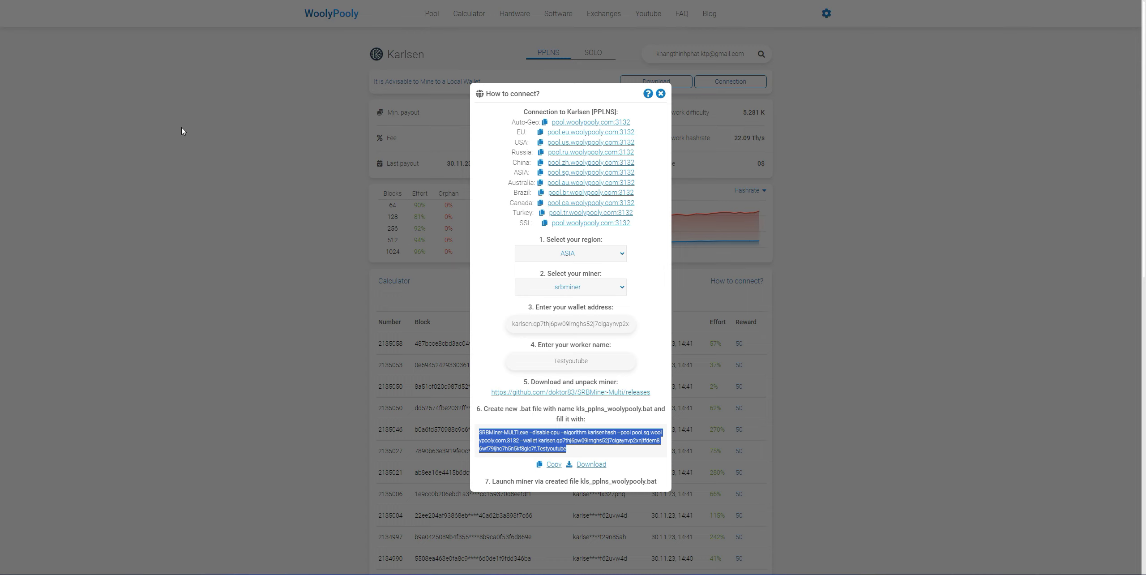
click(661, 95)
click(661, 94)
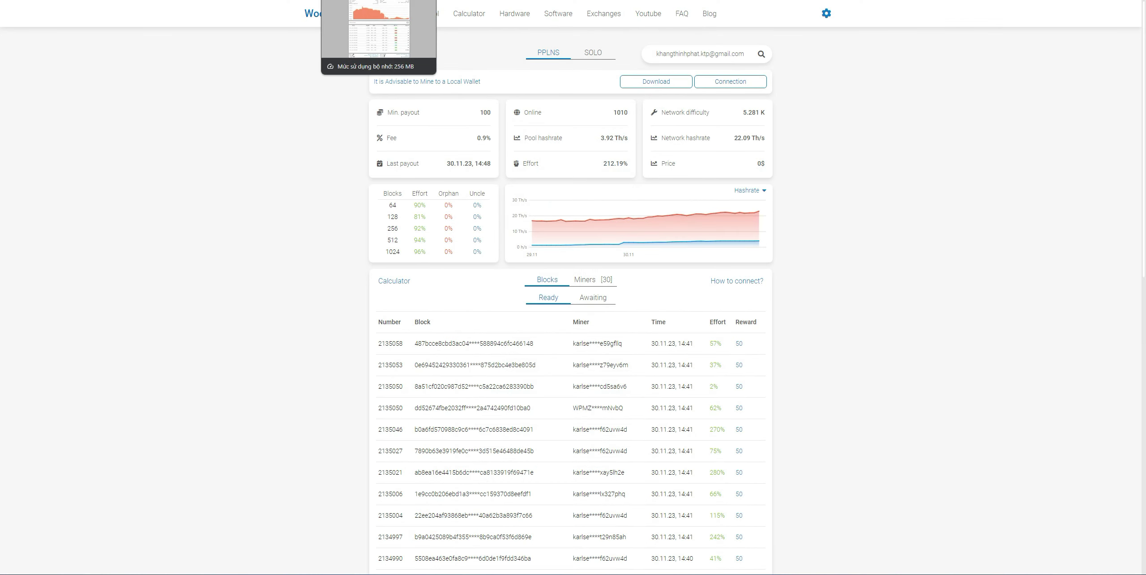
- Switch to the E4pool KLS page, open its mining setup instructions and select the %ADDRESS% placeholder in the address field
click(379, 1)
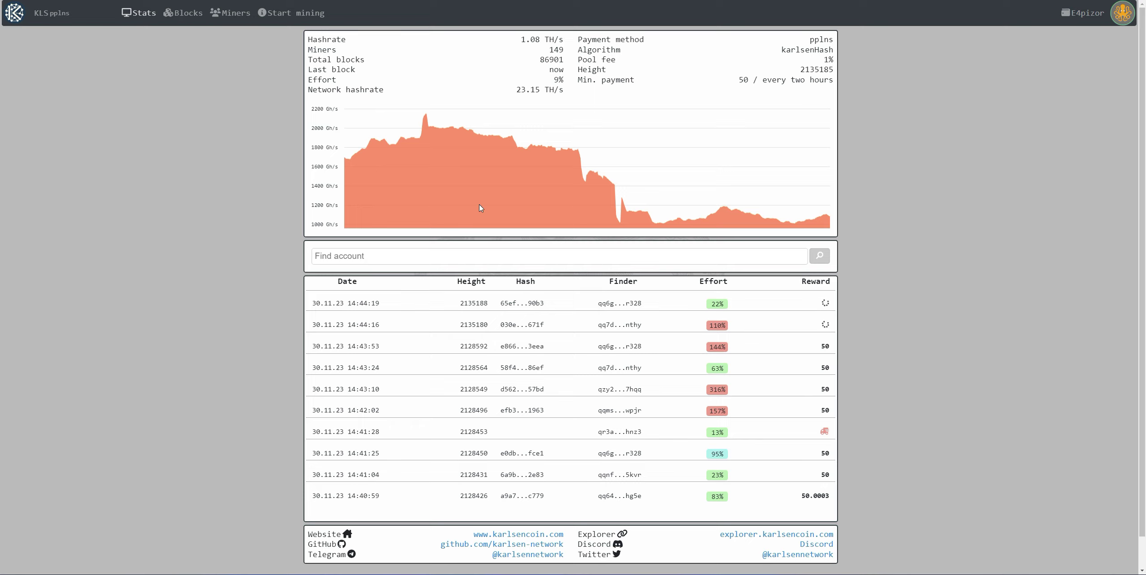
click(296, 13)
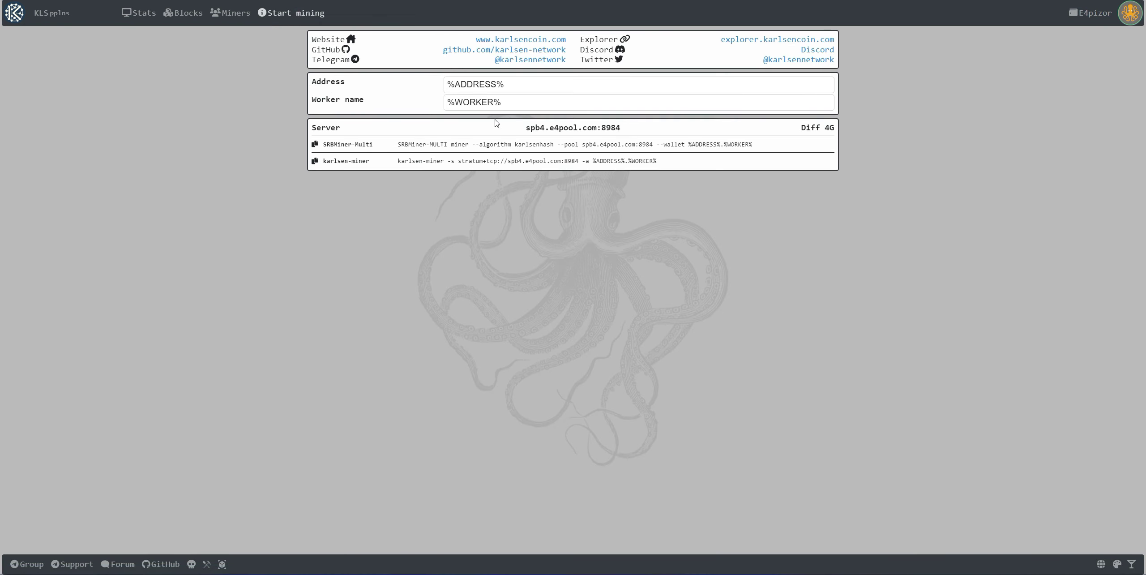
click(537, 81)
double_click(527, 86)
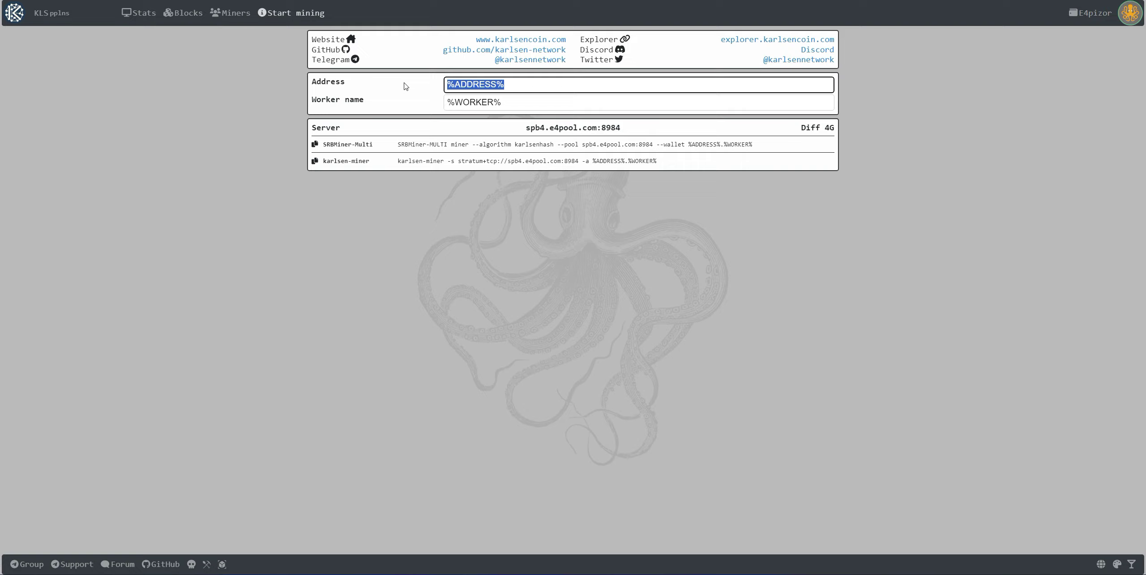